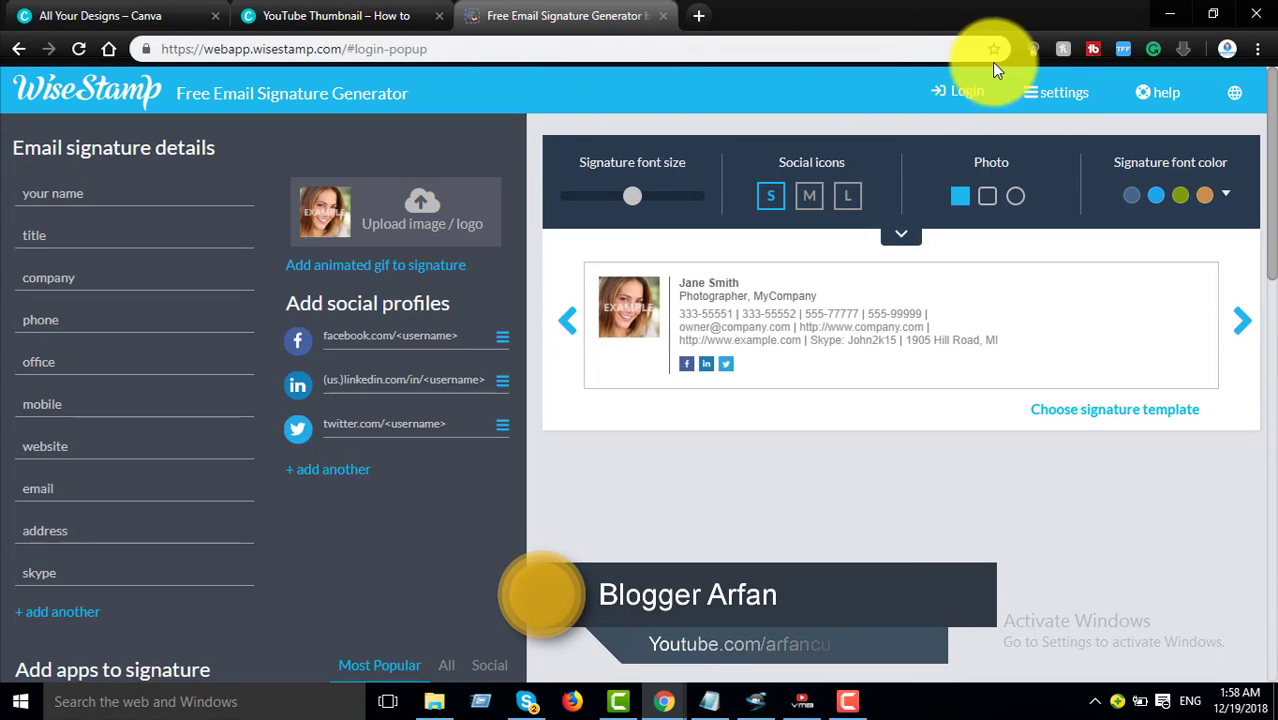
- Log in to WiseStamp by signing in with a Google account
left_click(957, 98)
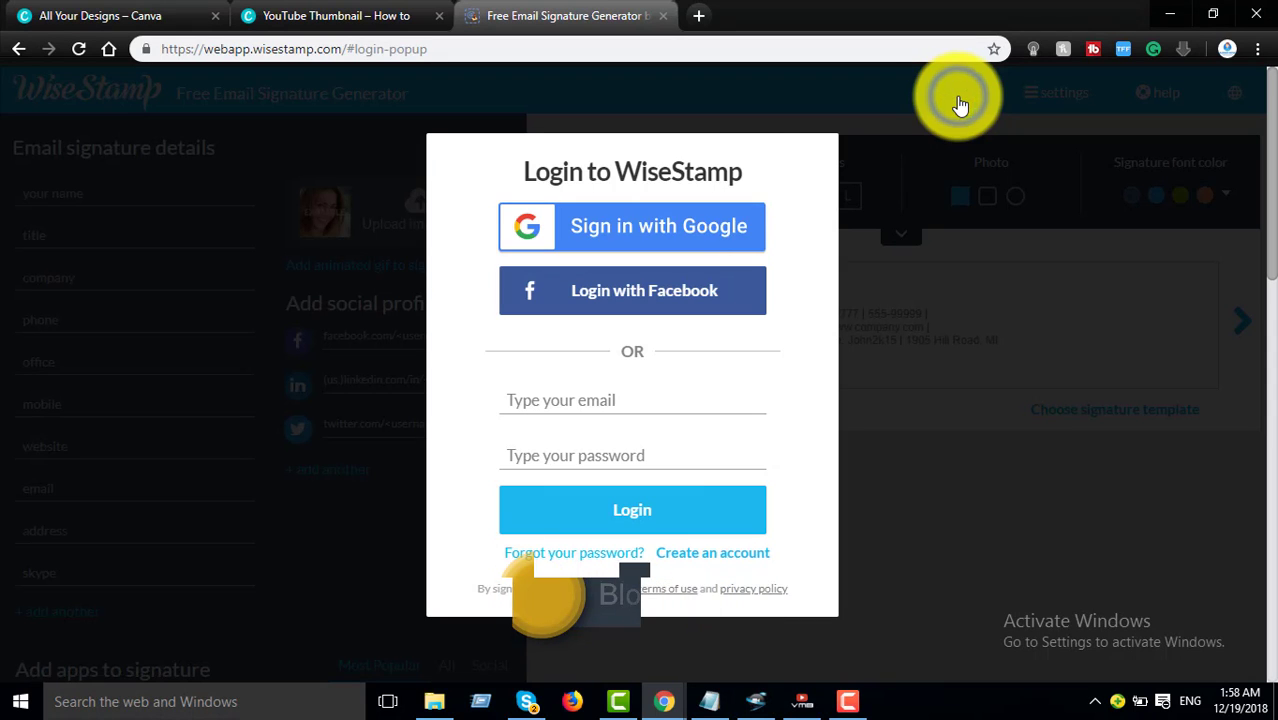
left_click(649, 246)
left_click(585, 350)
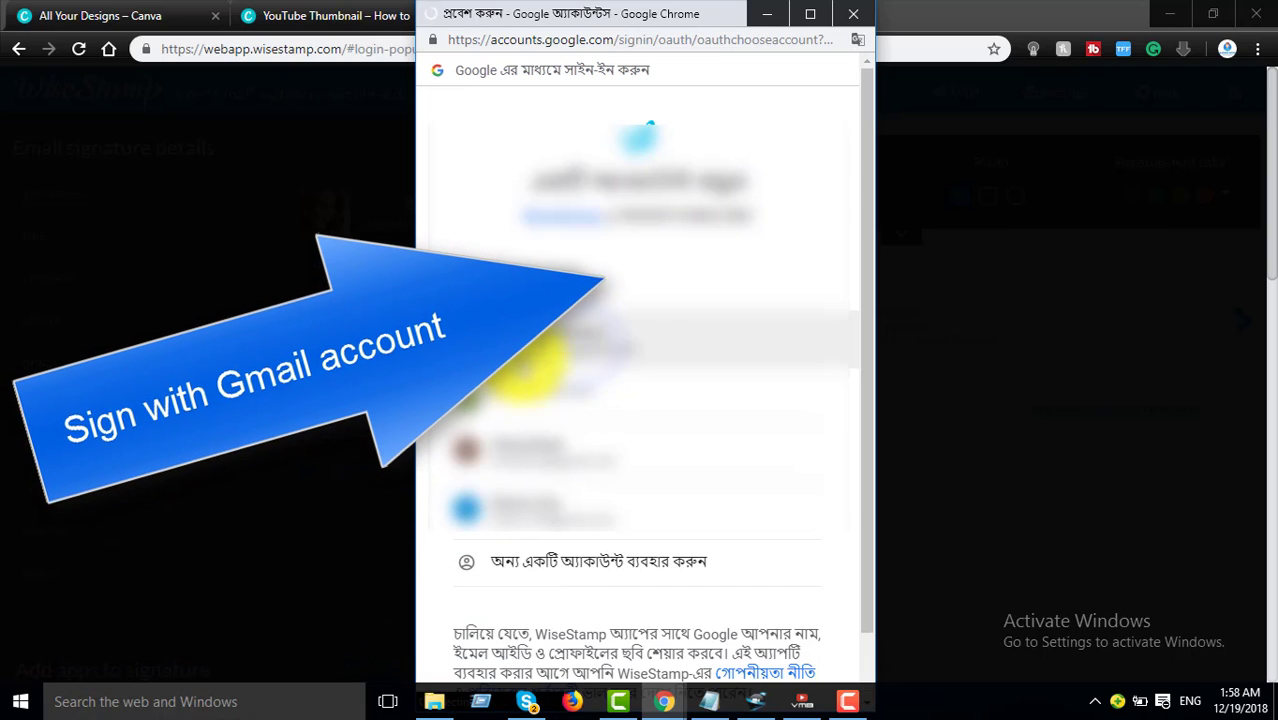
left_click(548, 302)
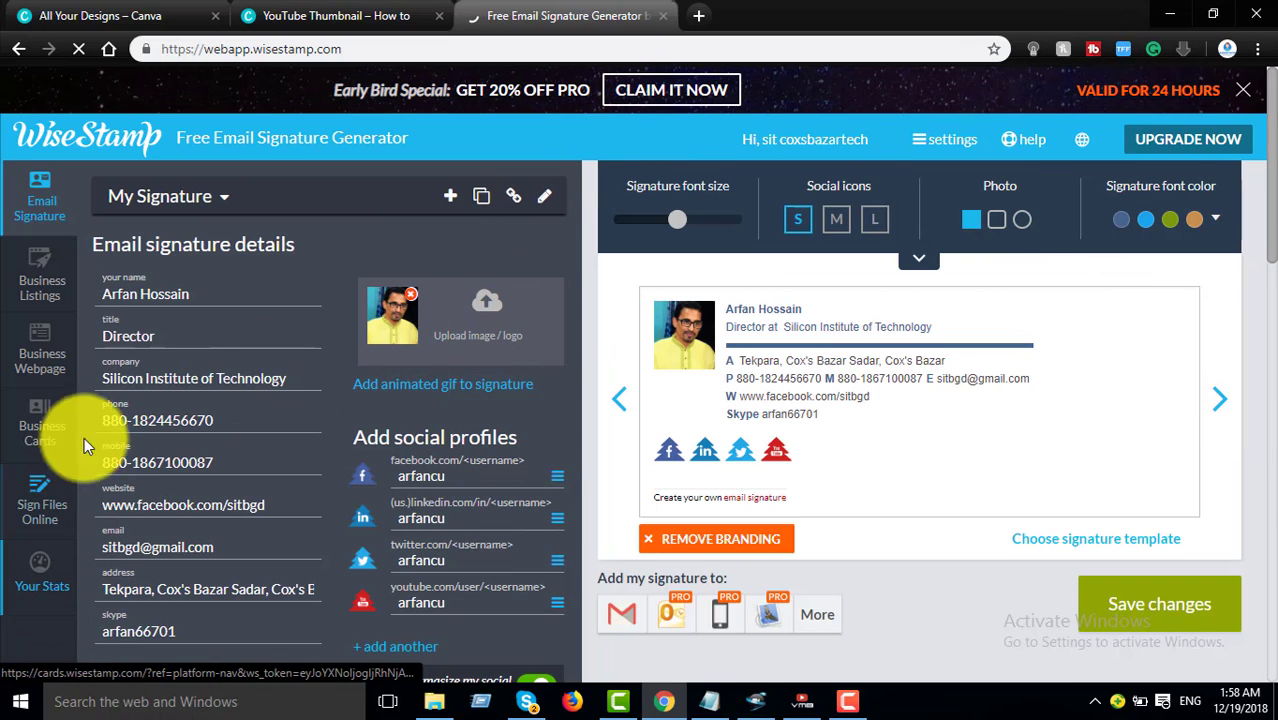
- Load gmail.com in a new browser tab and return to the WiseStamp signature generator
left_click(697, 16)
type("gmai")
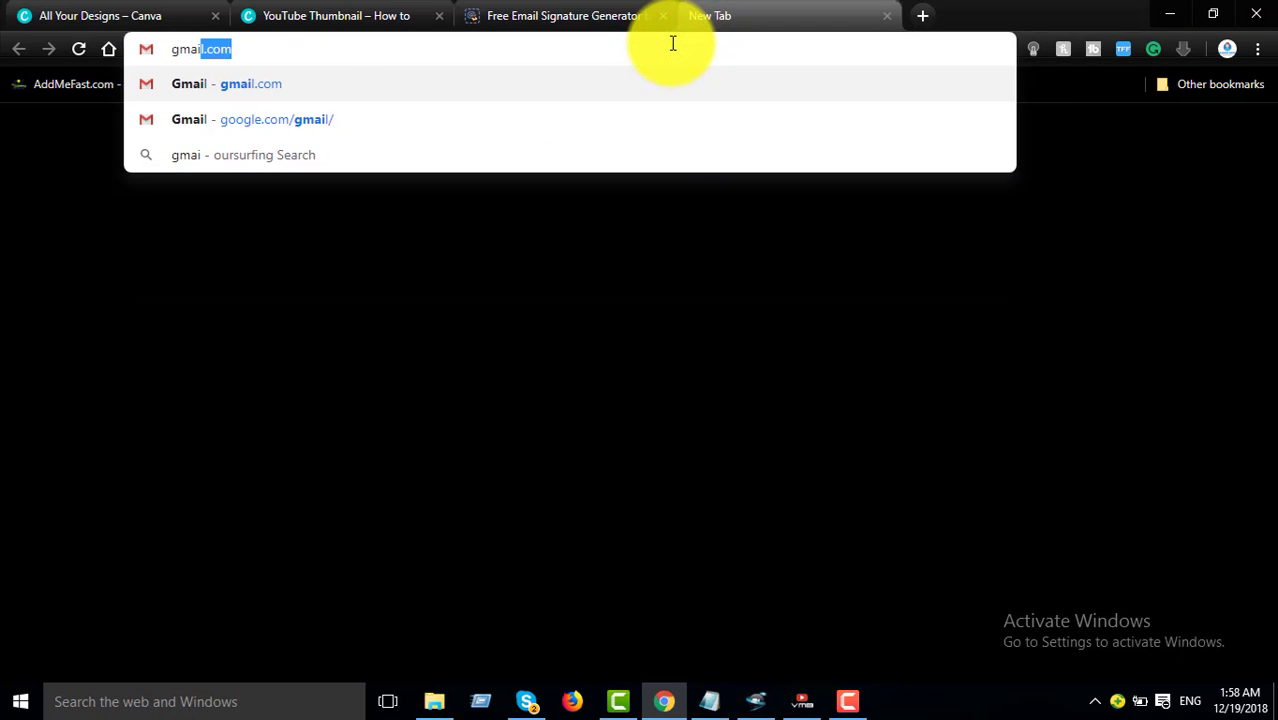
key("Return")
left_click(633, 15)
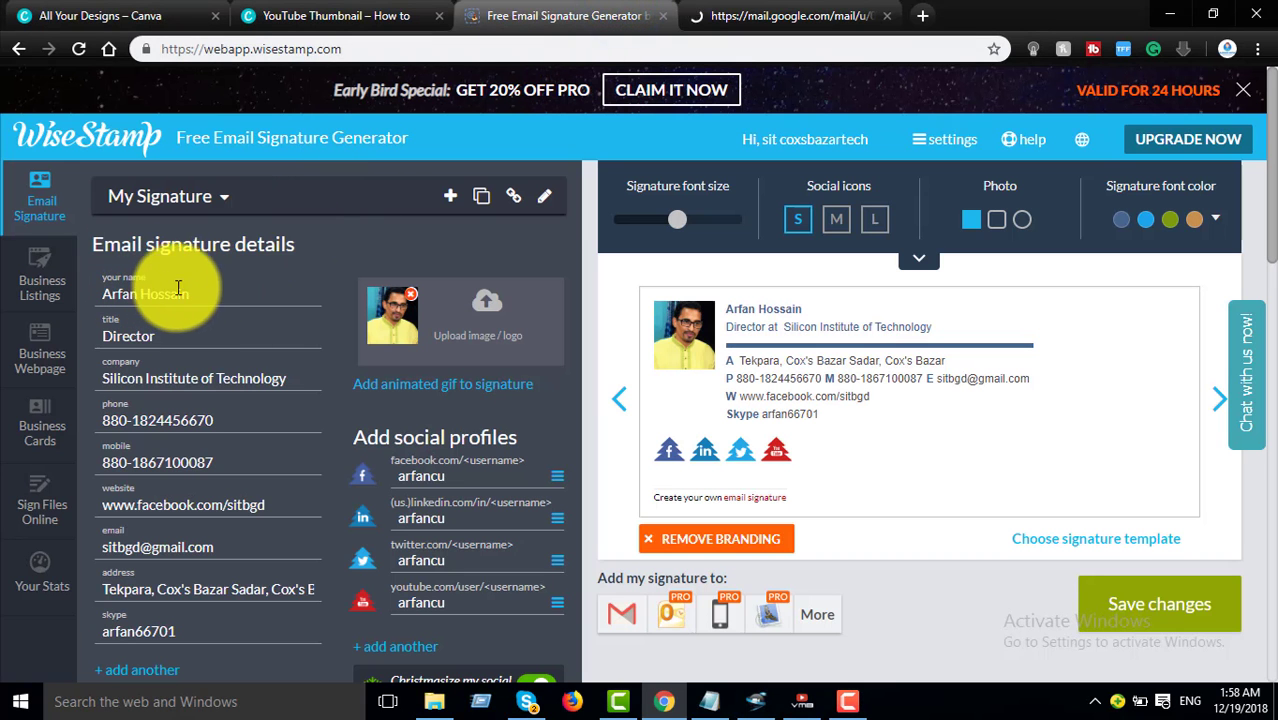
- Replace the job title in the signature details with "Vlogger"
left_click_drag(170, 338, 96, 343)
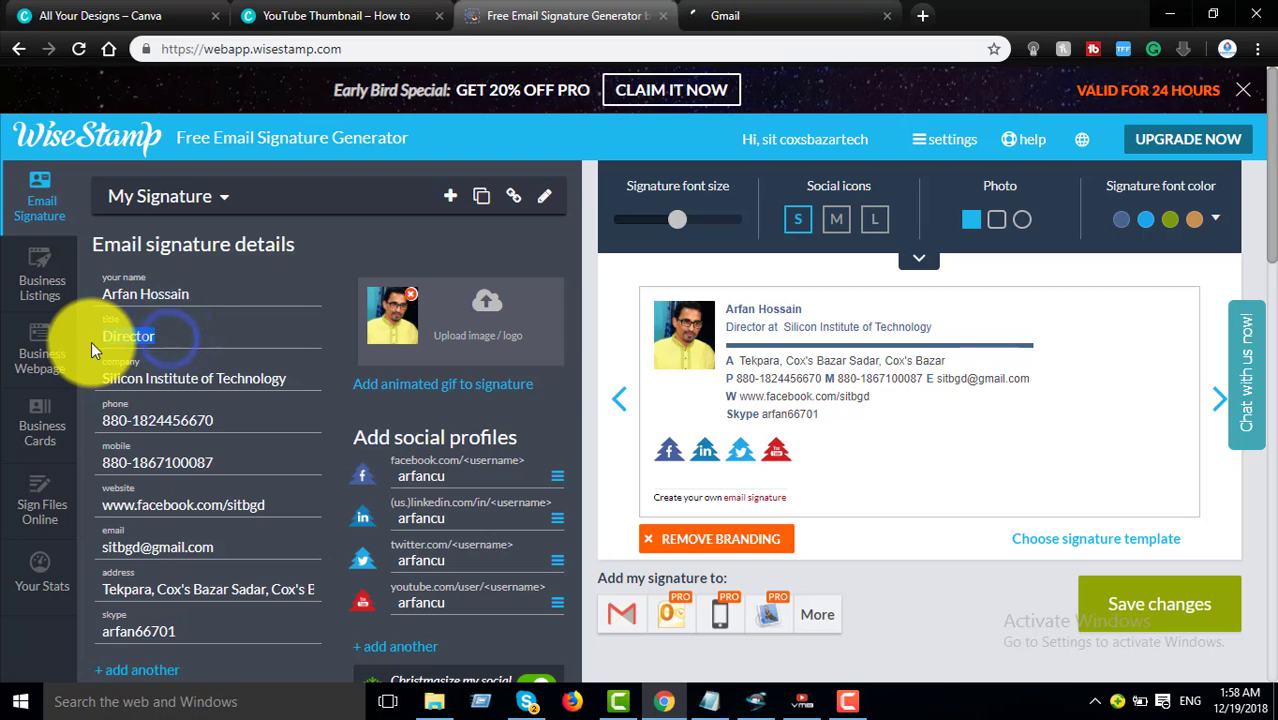
type("Blo")
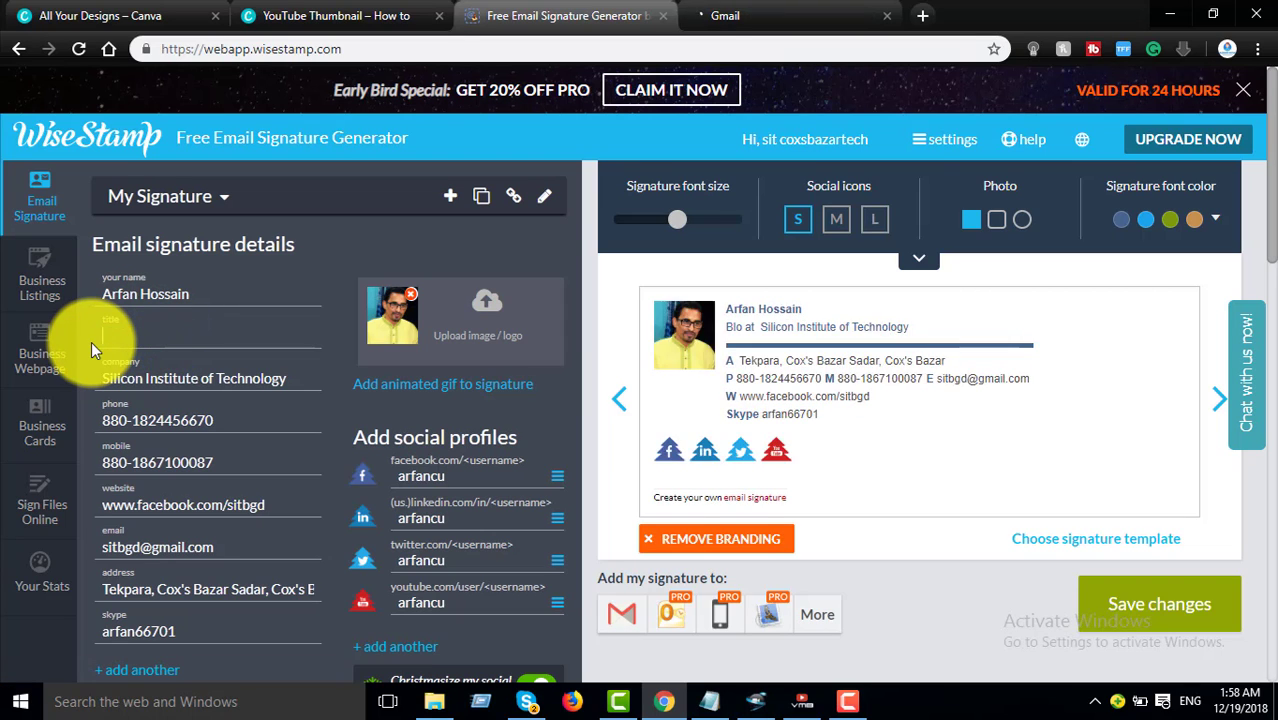
key("BackSpace")
key("BackSpace")
type("Vlogger")
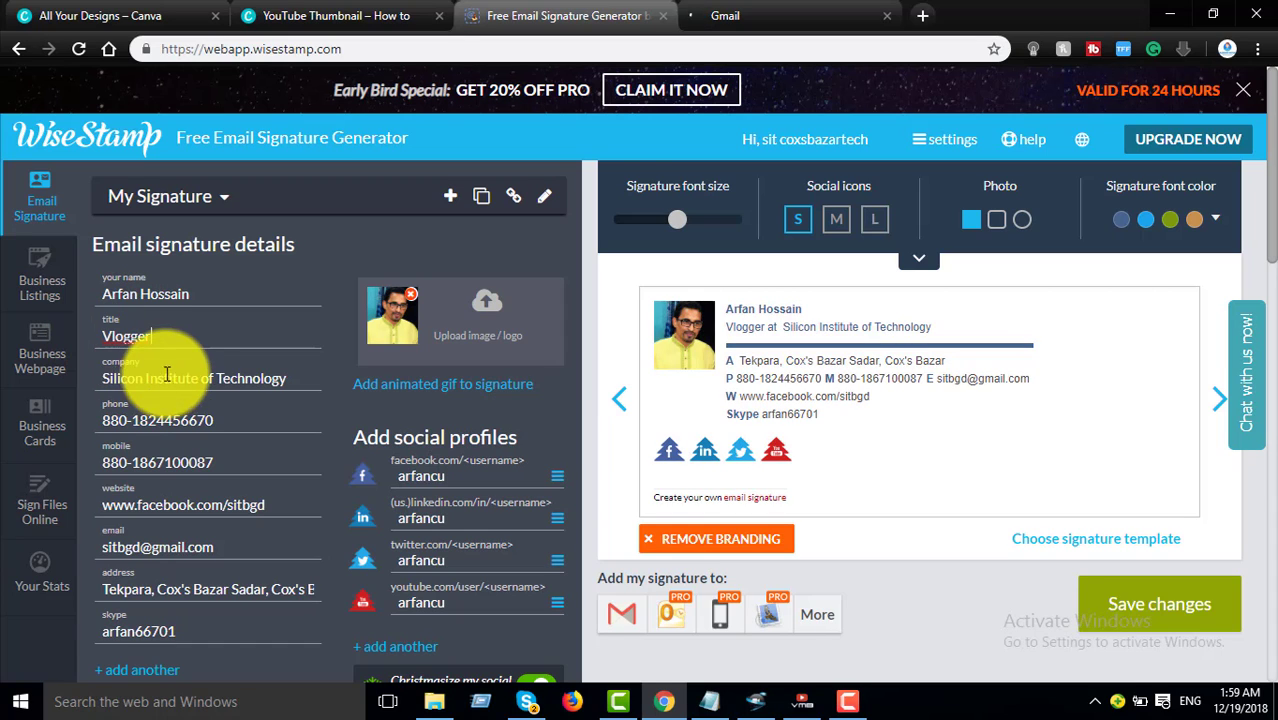
- Set the job title in the signature details to "Founder"
left_click_drag(165, 334, 84, 338)
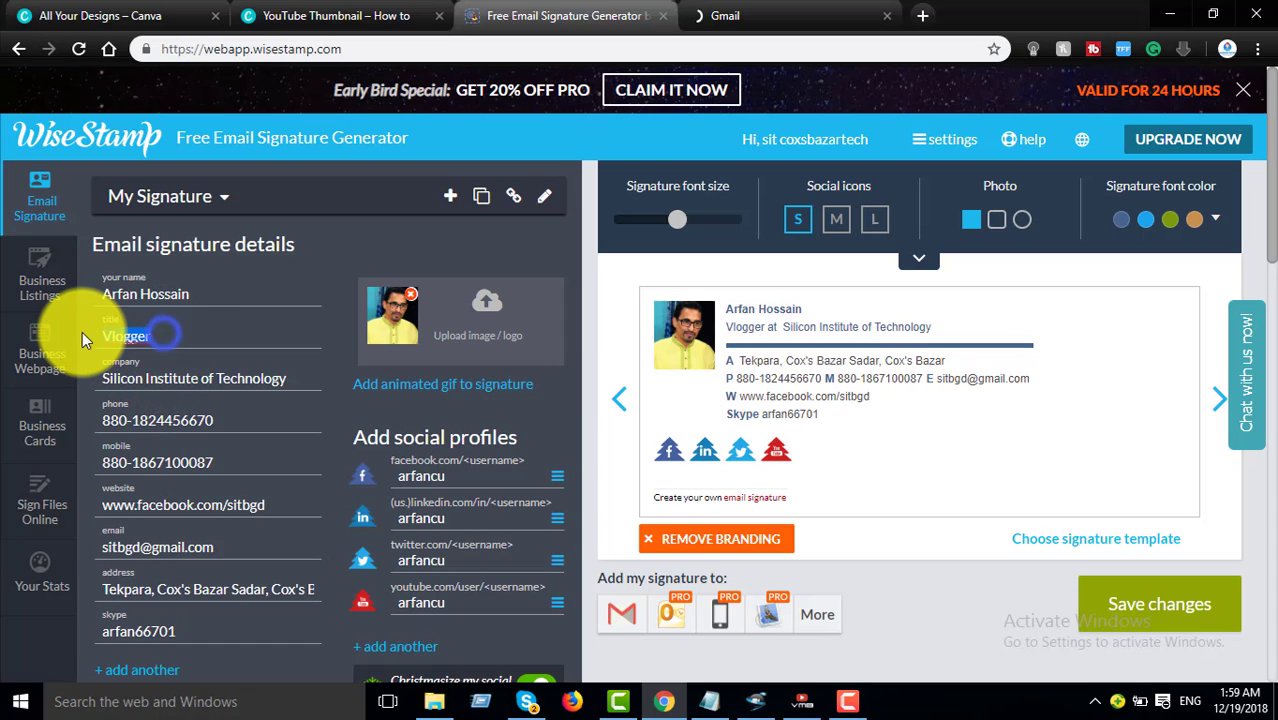
type("C")
key("BackSpace")
type("Founder")
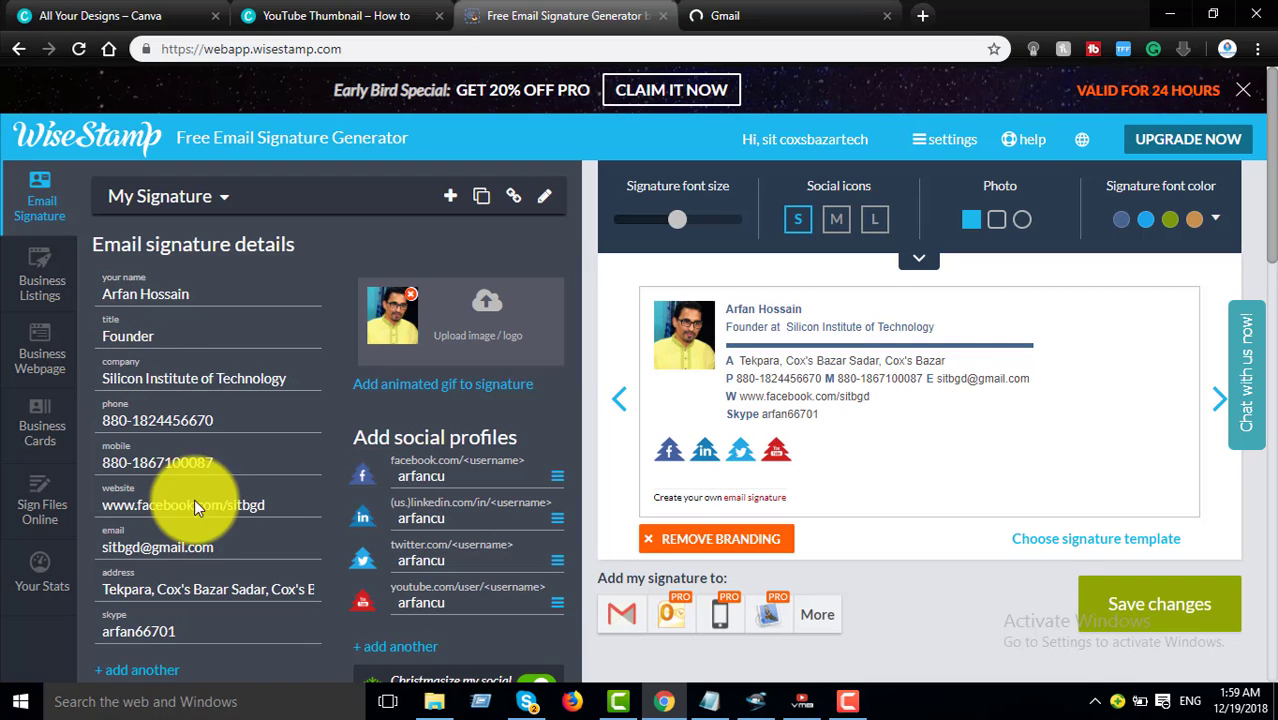
- Add a custom field titled "Facebook" to the signature details, with the account's username as its value
scroll(194, 478, "down", 1)
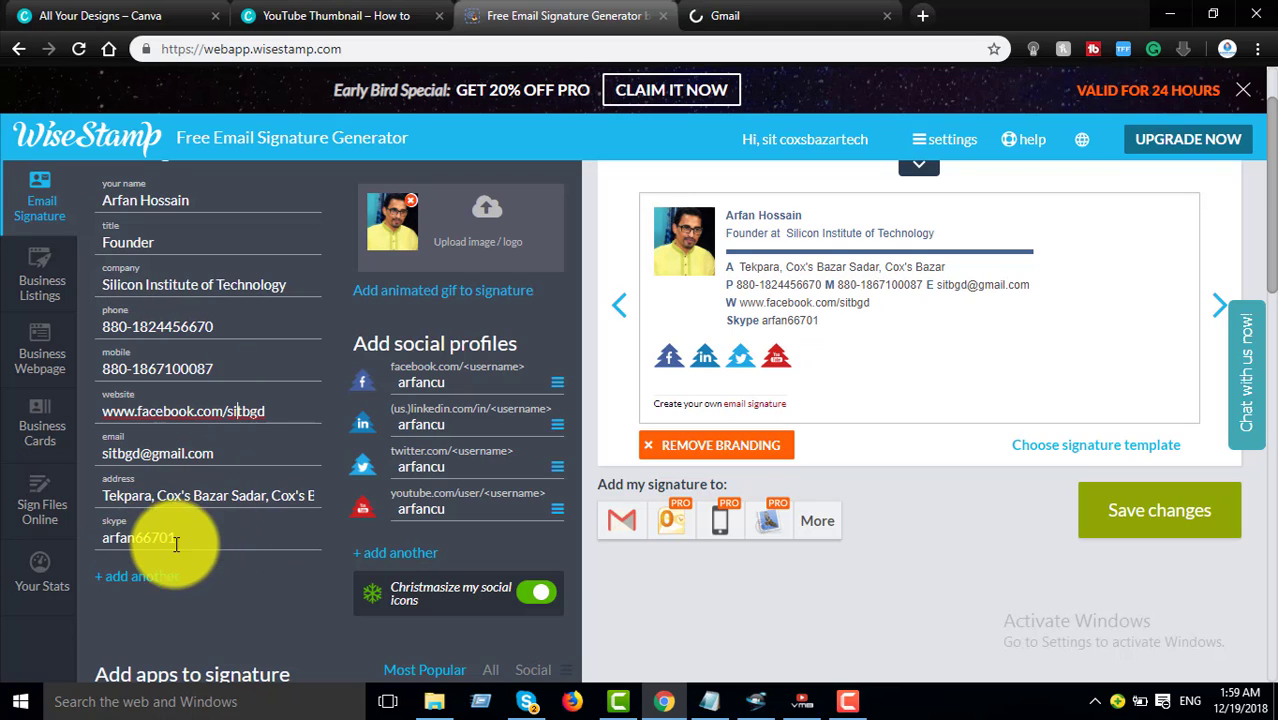
left_click(147, 585)
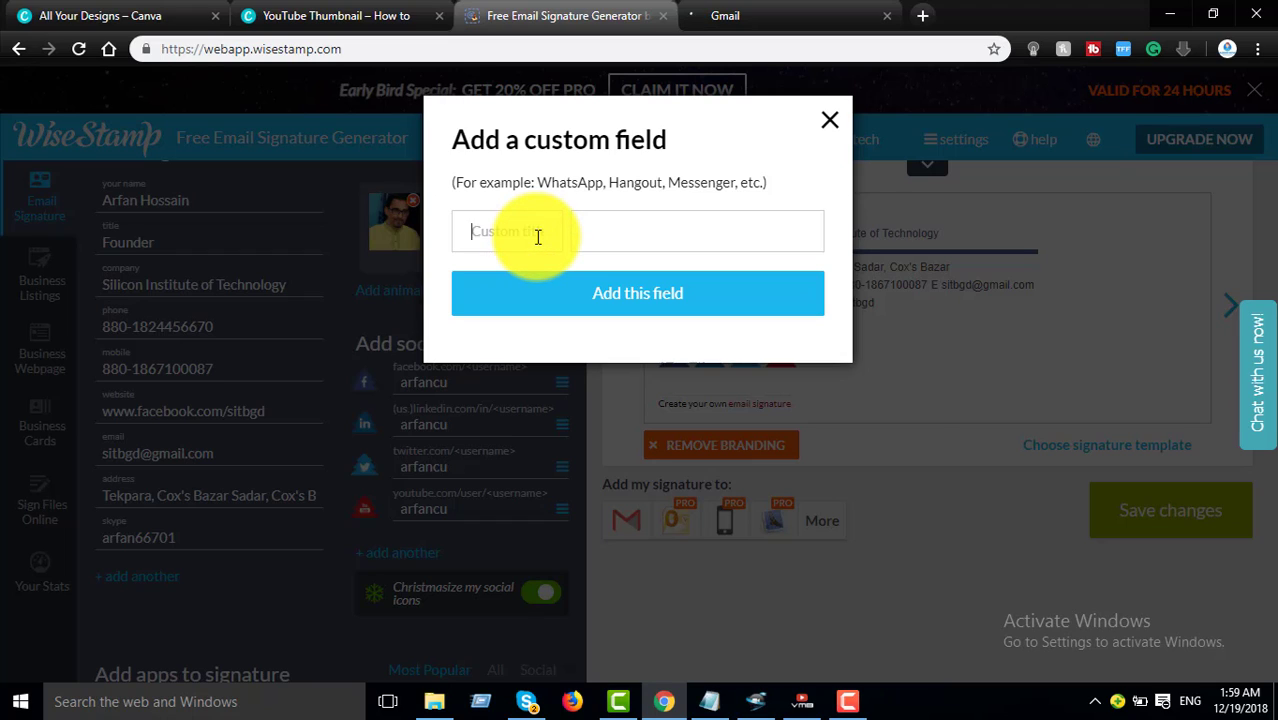
left_click(647, 238)
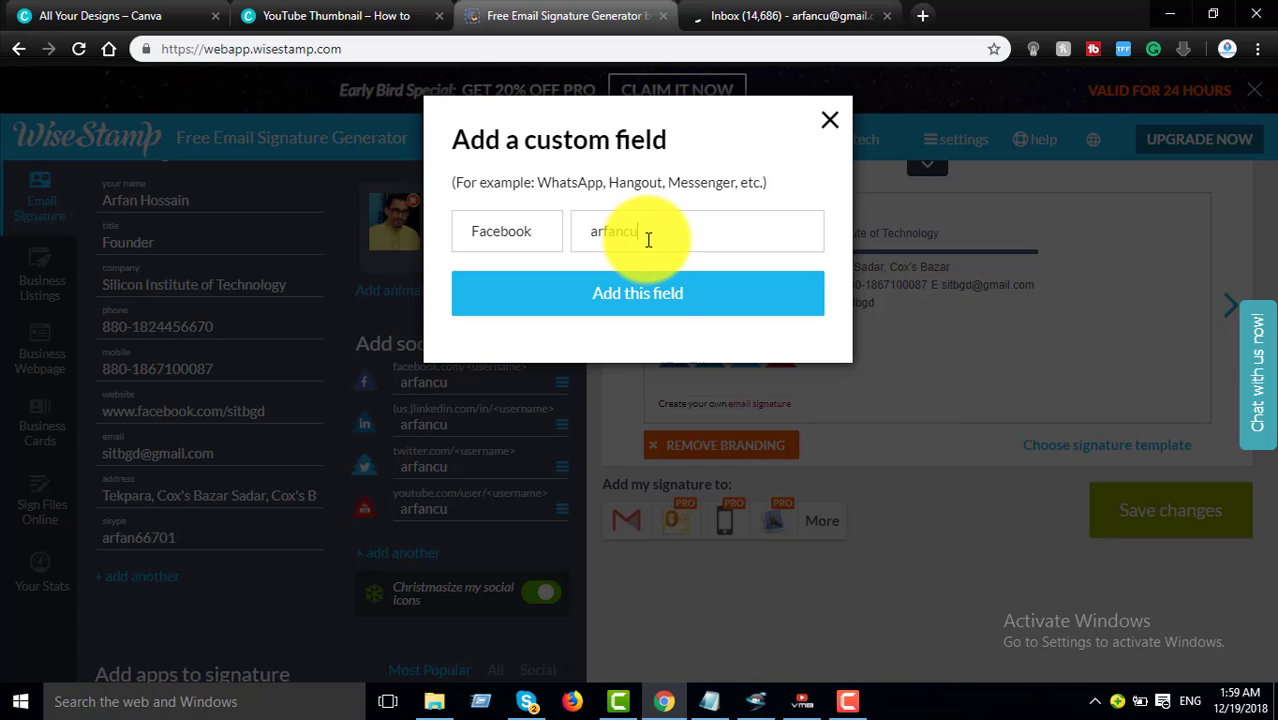
left_click(647, 297)
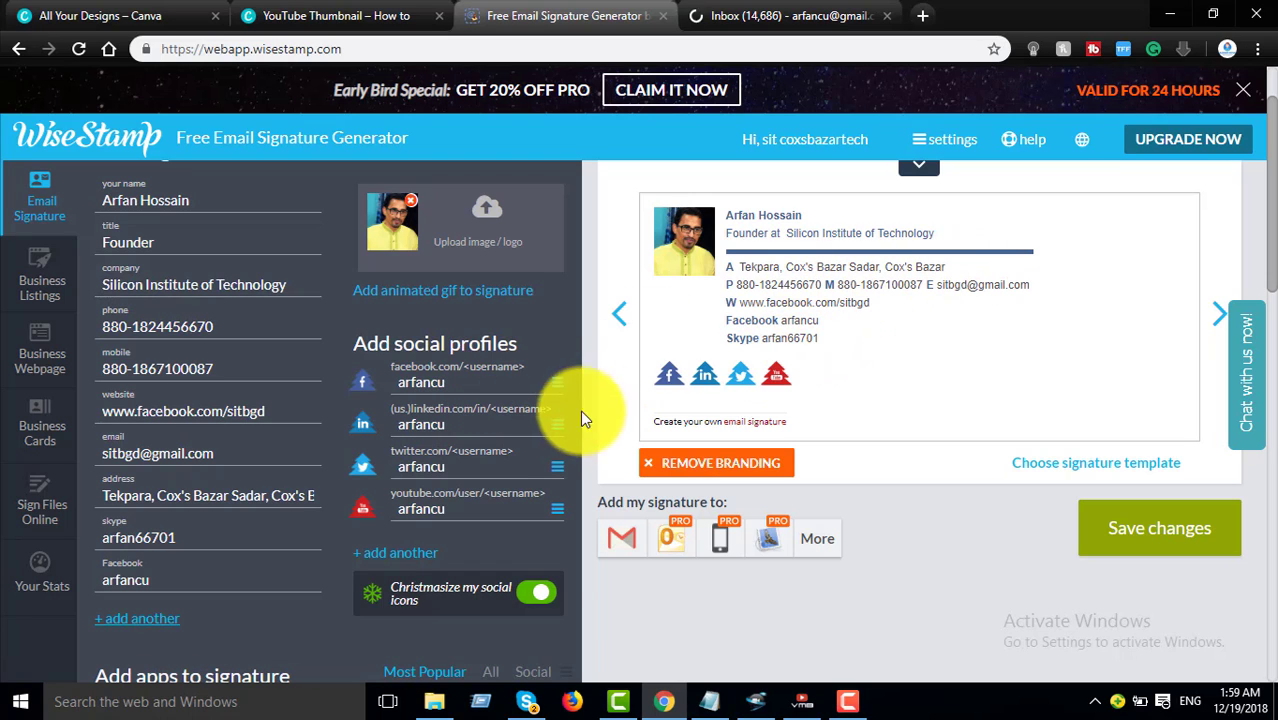
- Add a Facebook page entry to the social profiles and fill in its page name
scroll(228, 508, "down", 1)
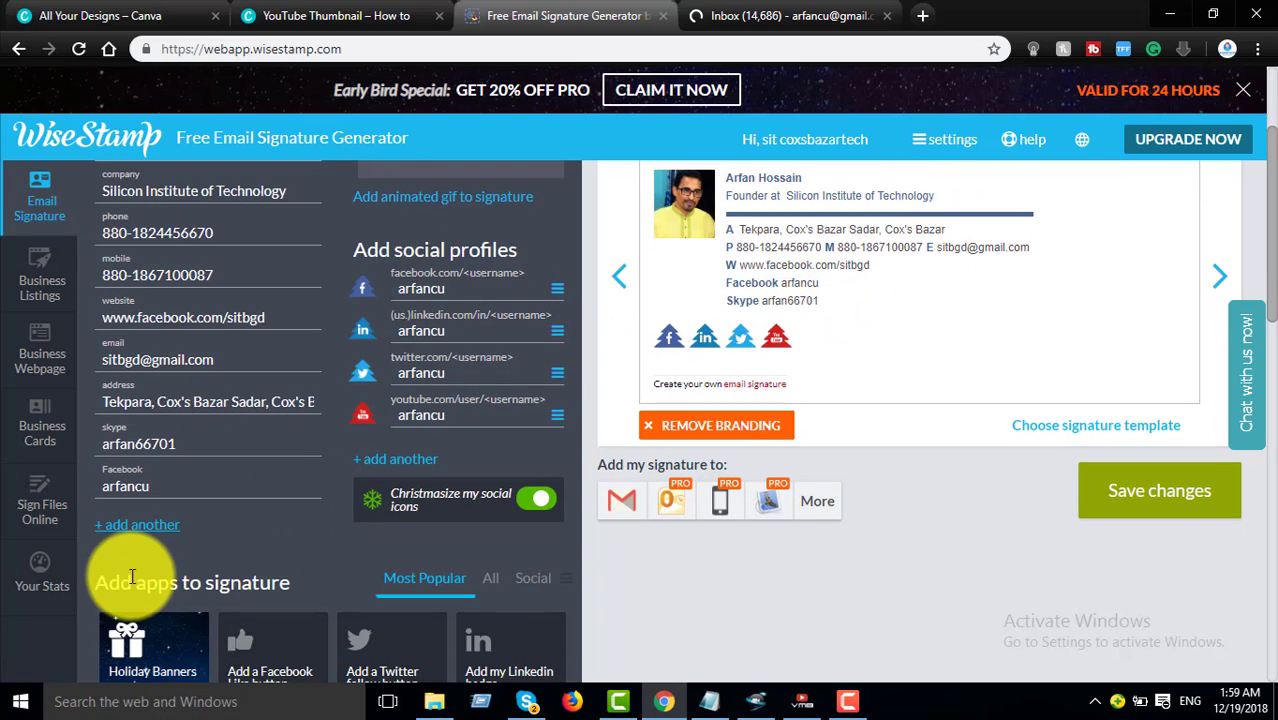
scroll(428, 357, "down", 3)
scroll(491, 400, "up", 5)
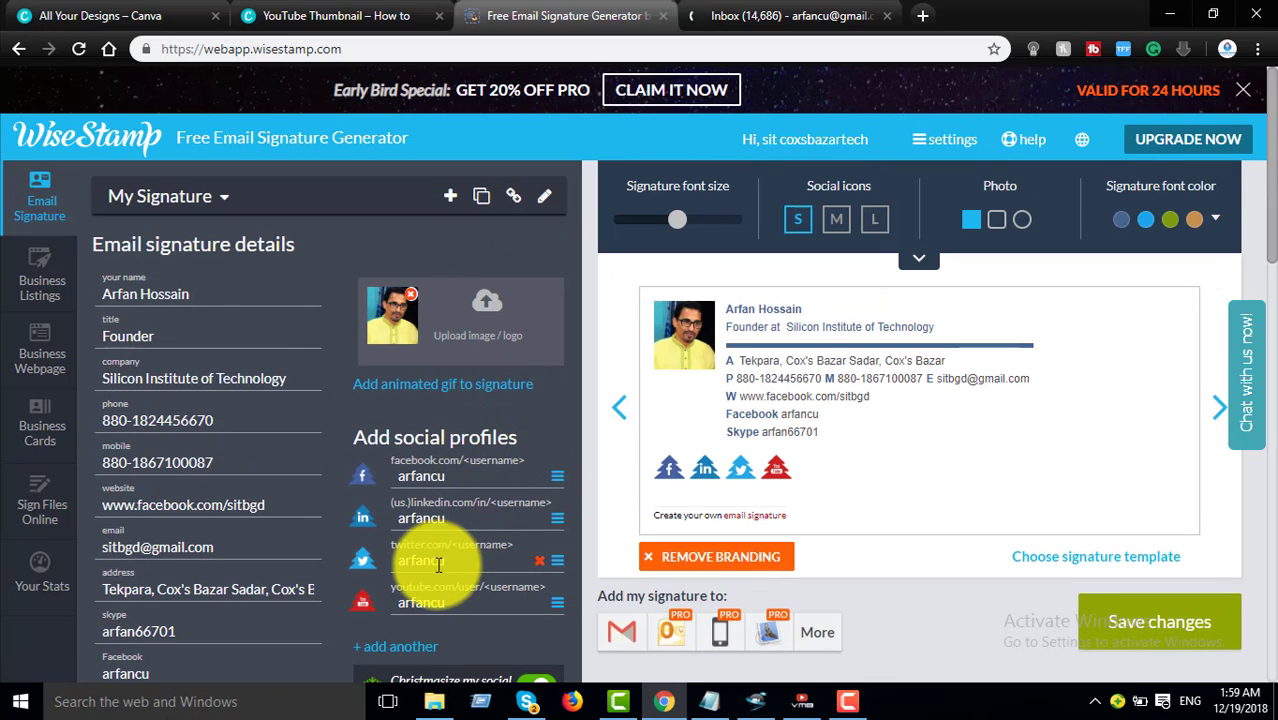
left_click(400, 645)
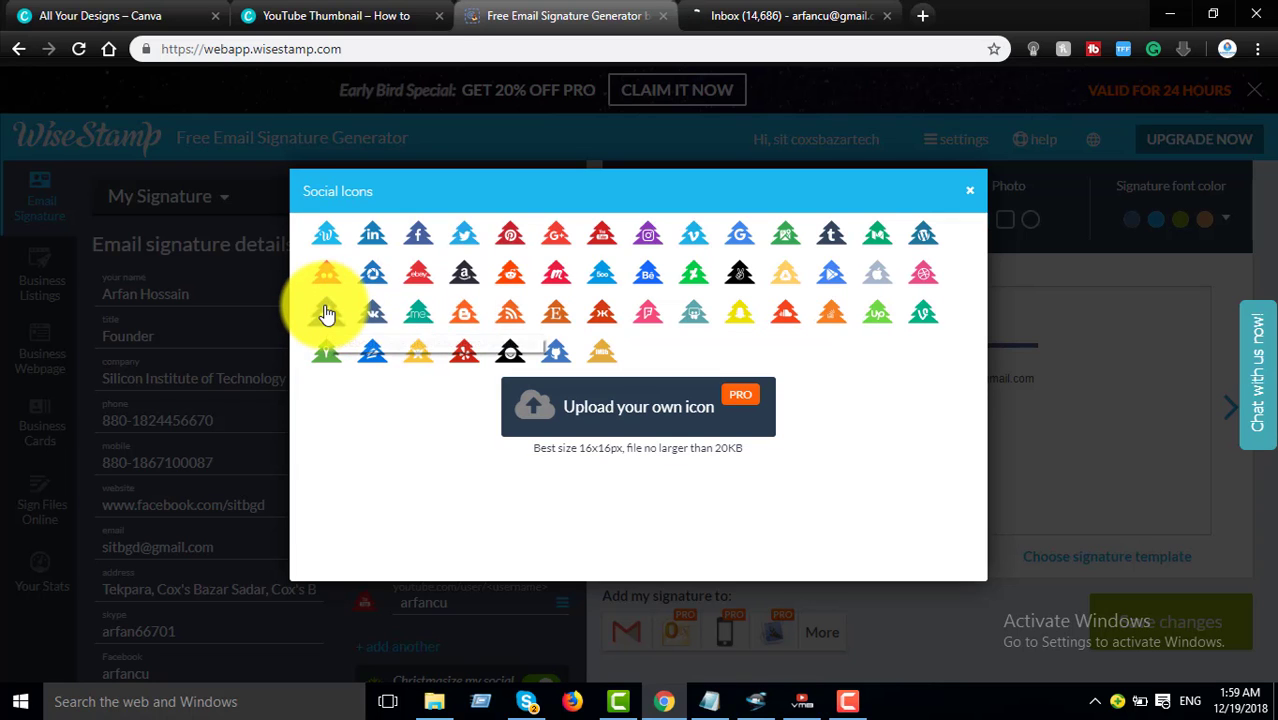
left_click(325, 313)
scroll(500, 540, "down", 1)
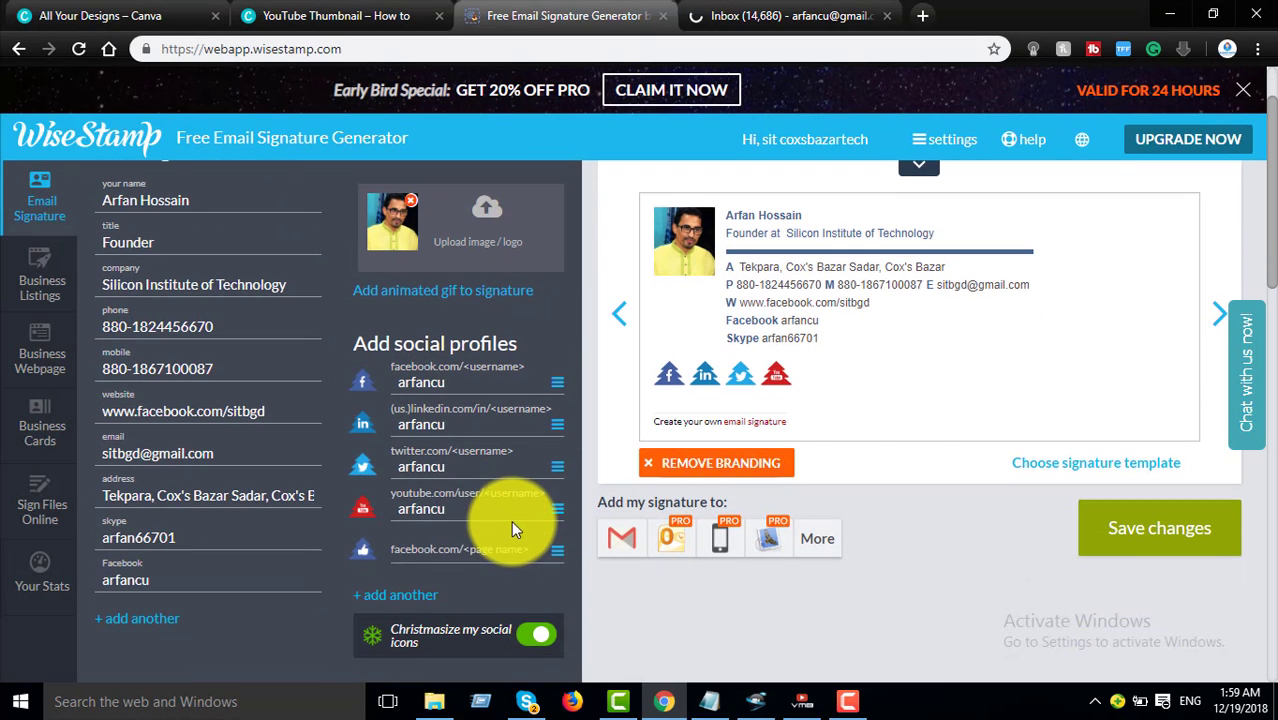
left_click(427, 552)
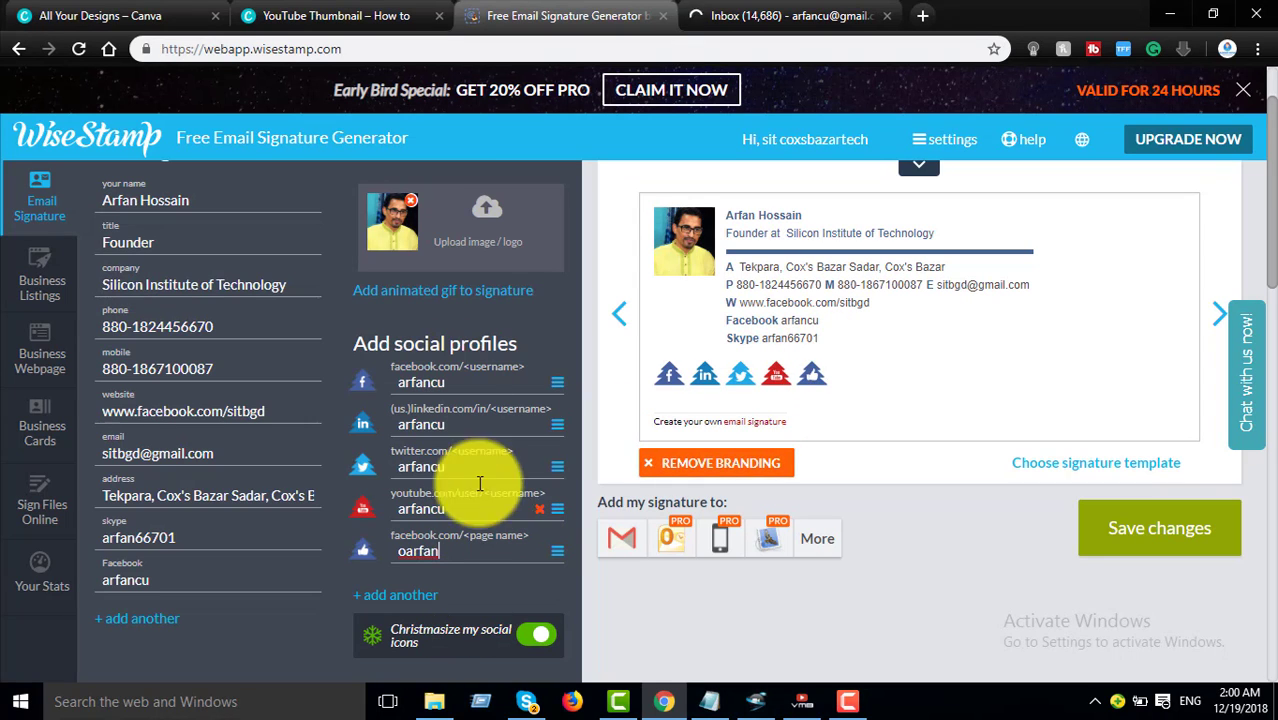
- Replace the signature photo with the local picture of the seated couple, cropped to the upper body of the man in yellow
left_click(410, 205)
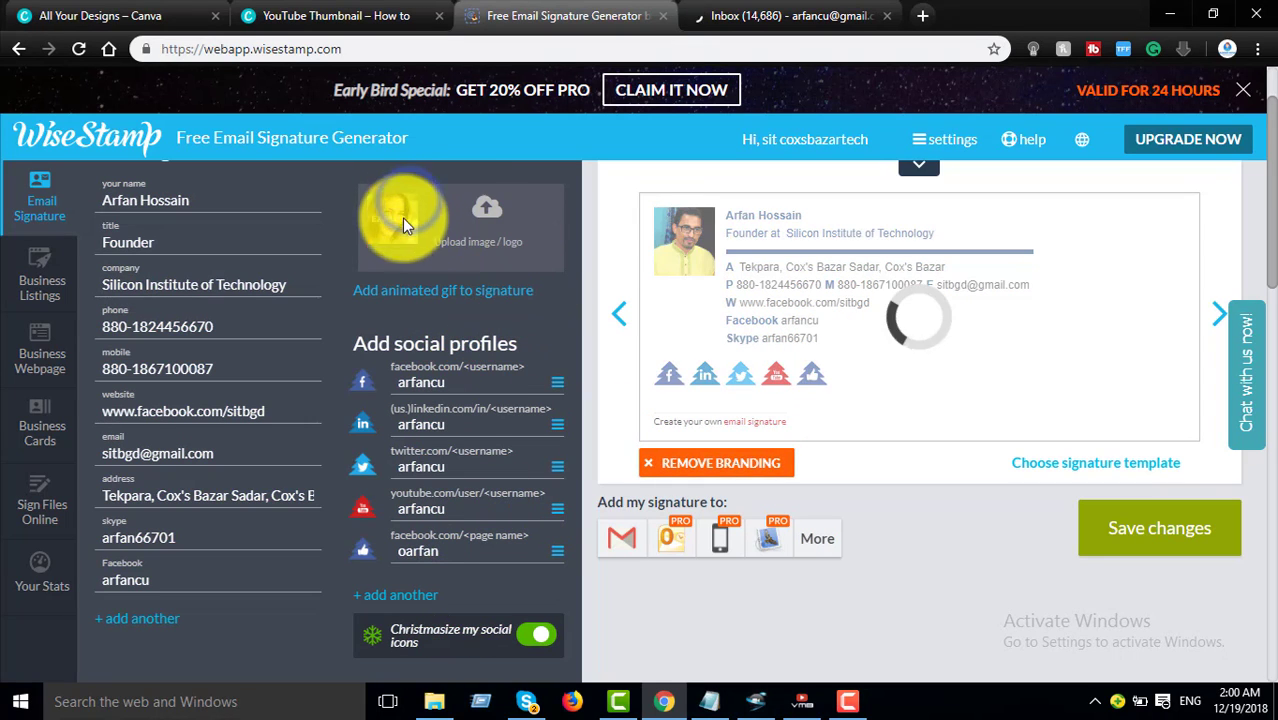
left_click(492, 218)
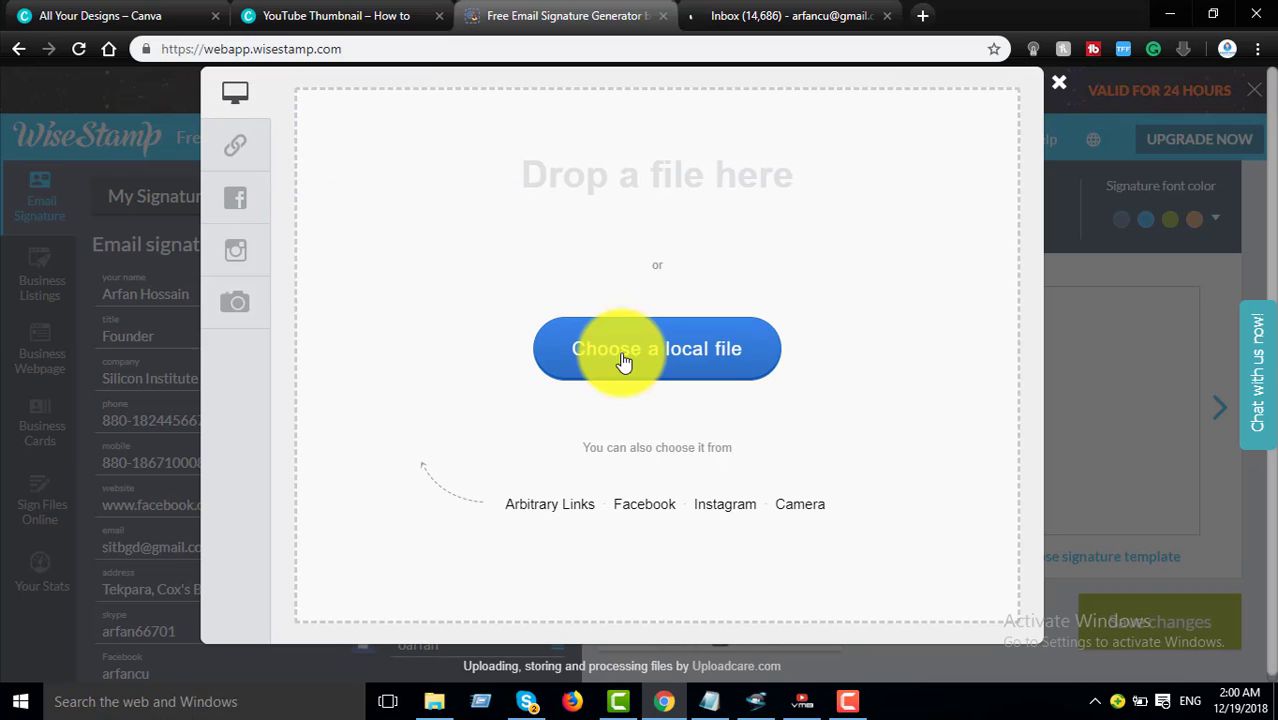
left_click(620, 362)
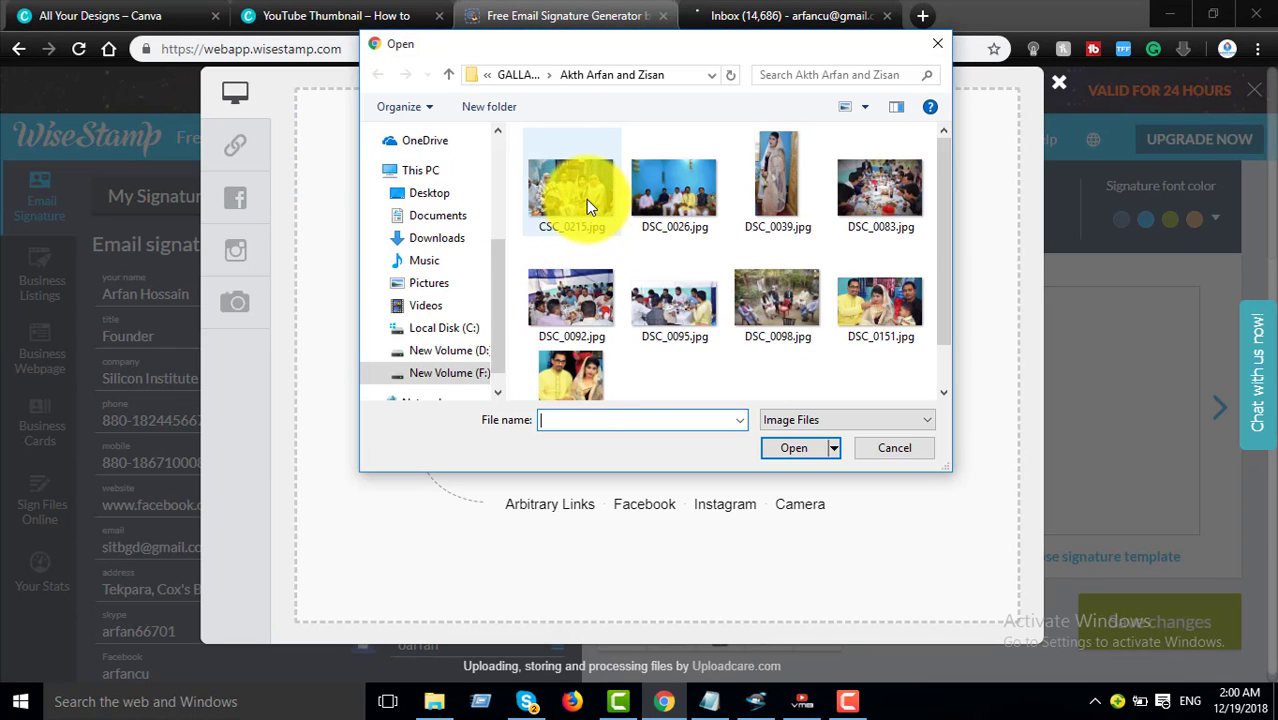
scroll(573, 300, "down", 1)
left_click(575, 393)
left_click(790, 448)
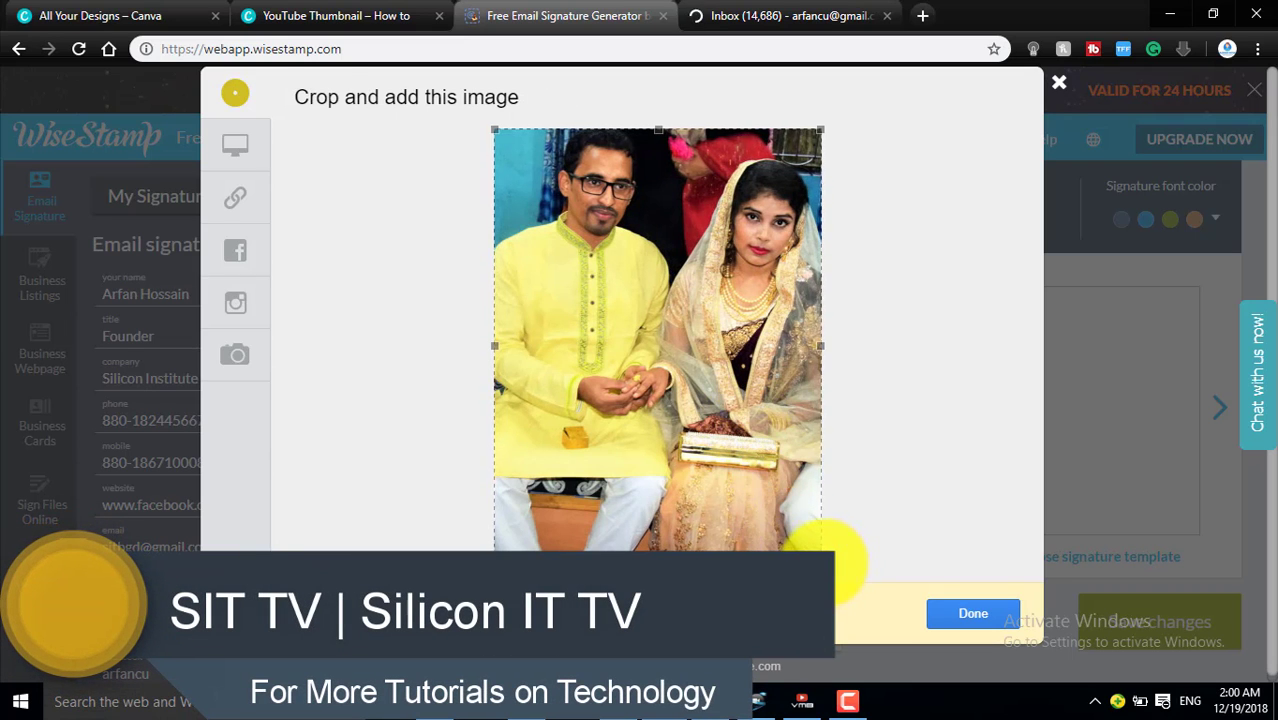
left_click_drag(822, 550, 677, 332)
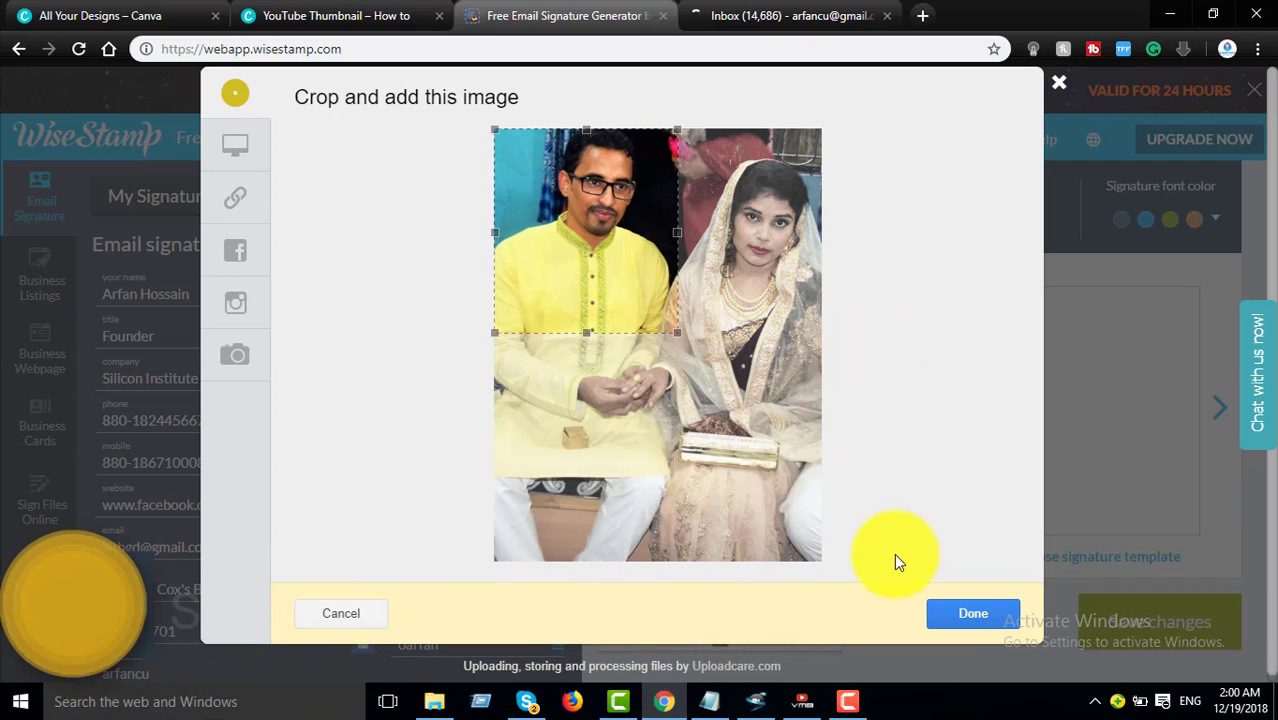
left_click(970, 610)
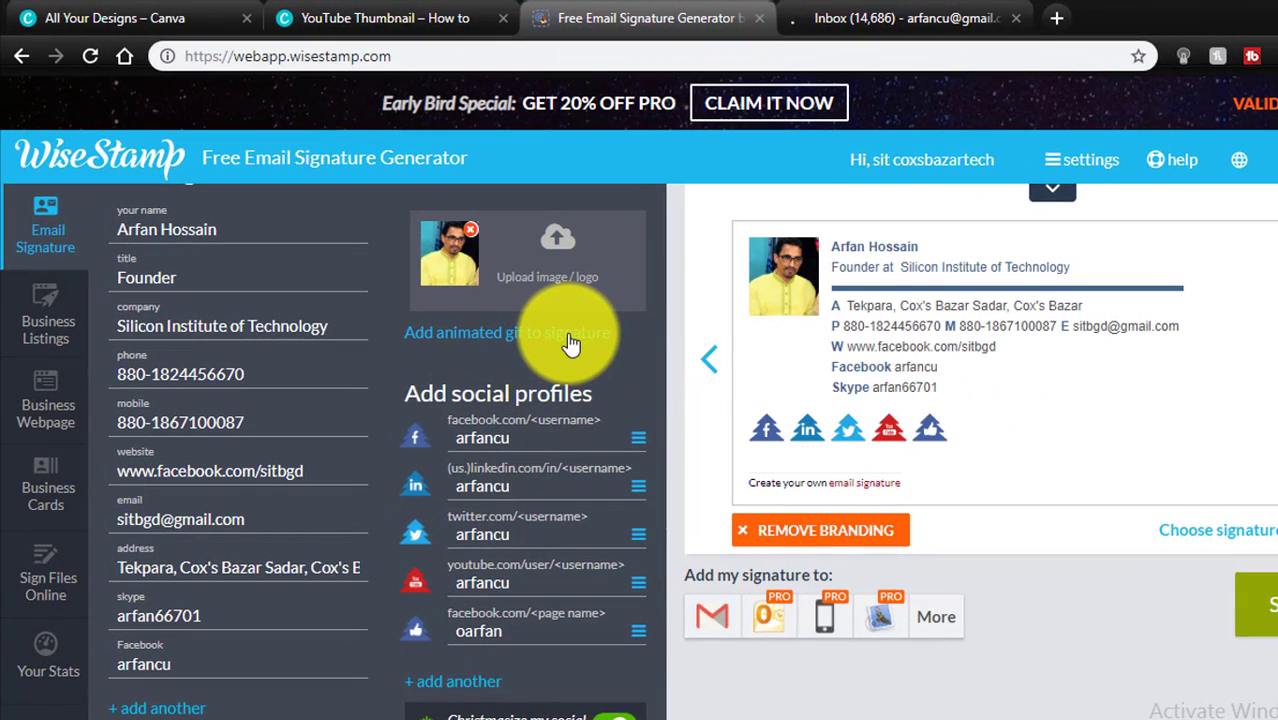
- Start an animated GIF for the signature and upload the local file DSC_0151.jpg as its second image
left_click(569, 342)
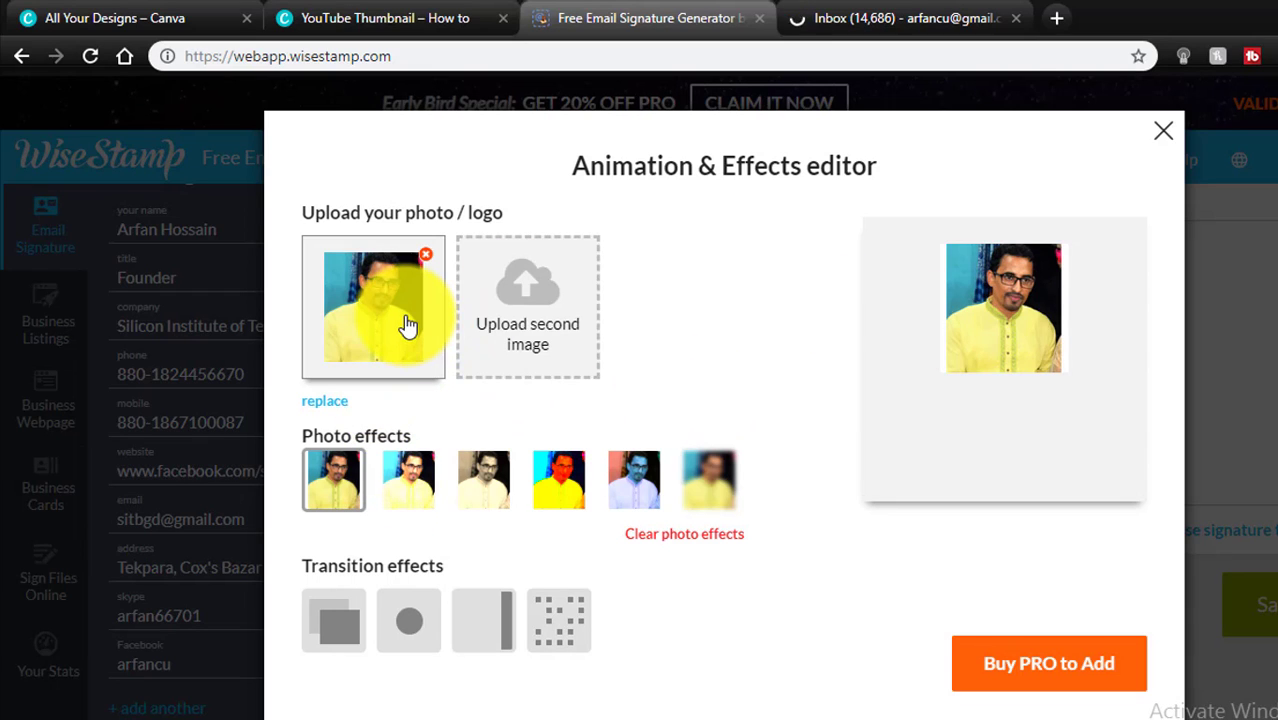
left_click(549, 323)
left_click(658, 375)
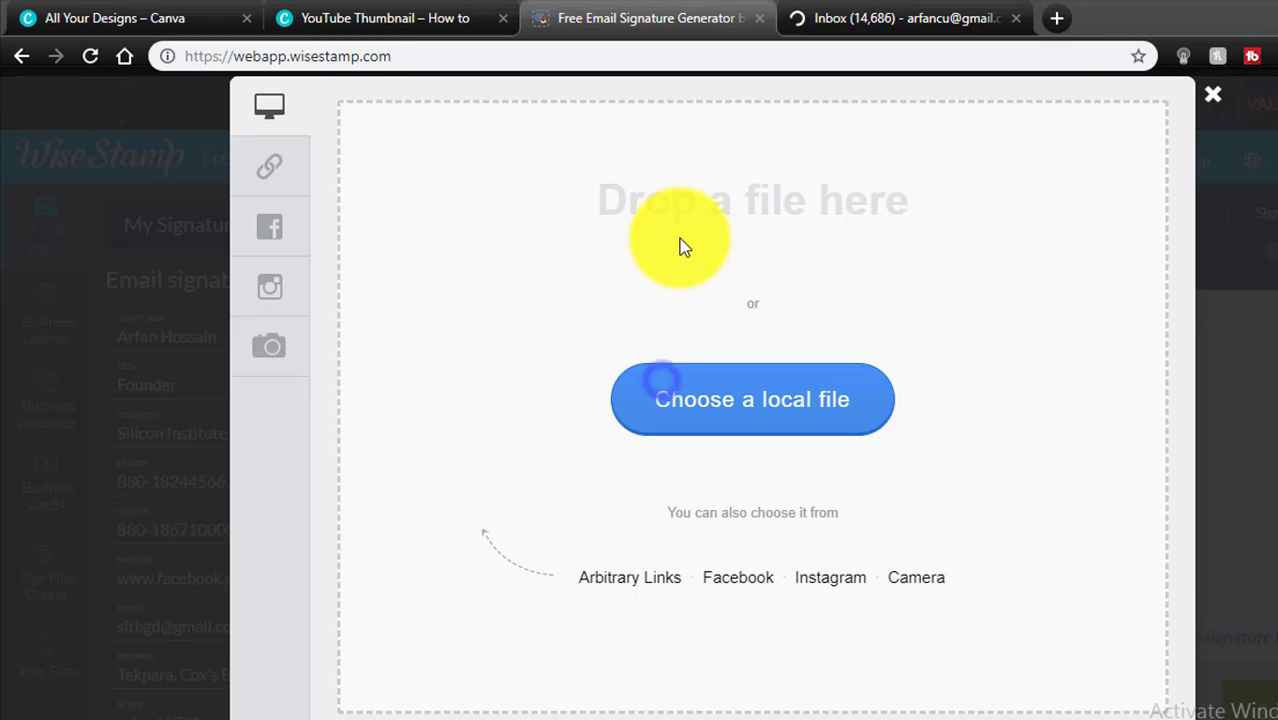
left_click(990, 355)
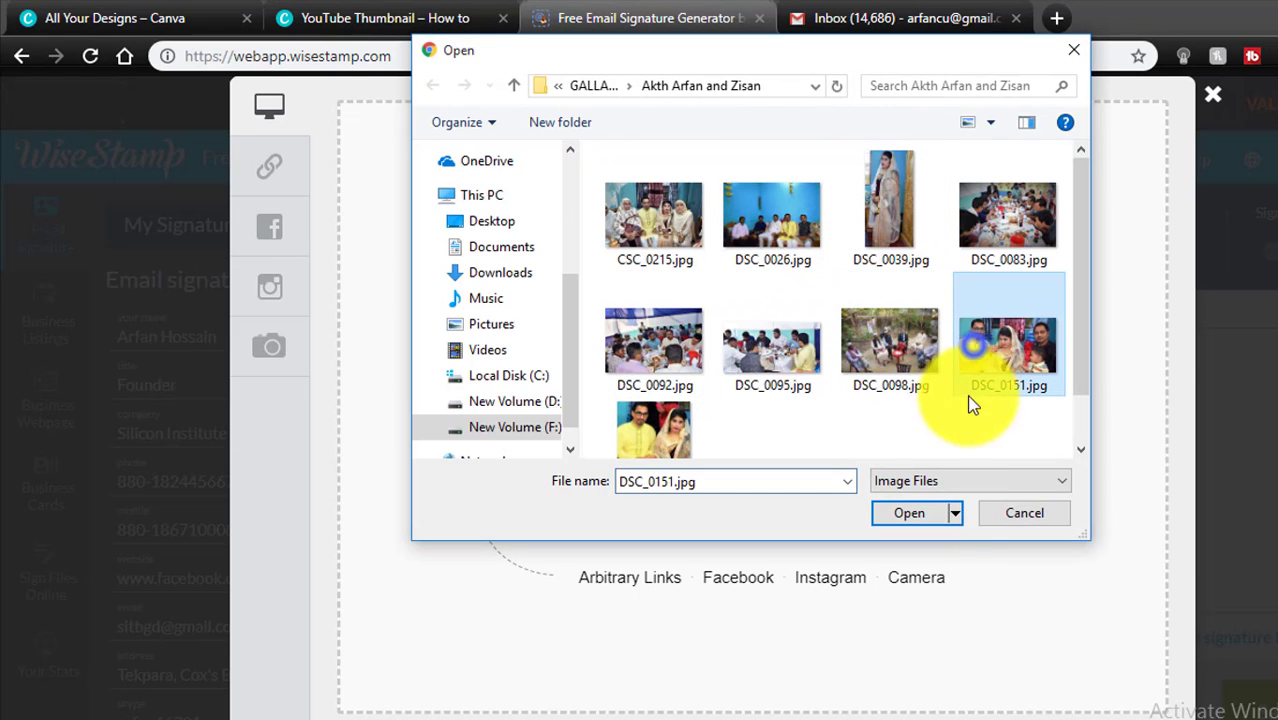
left_click(907, 513)
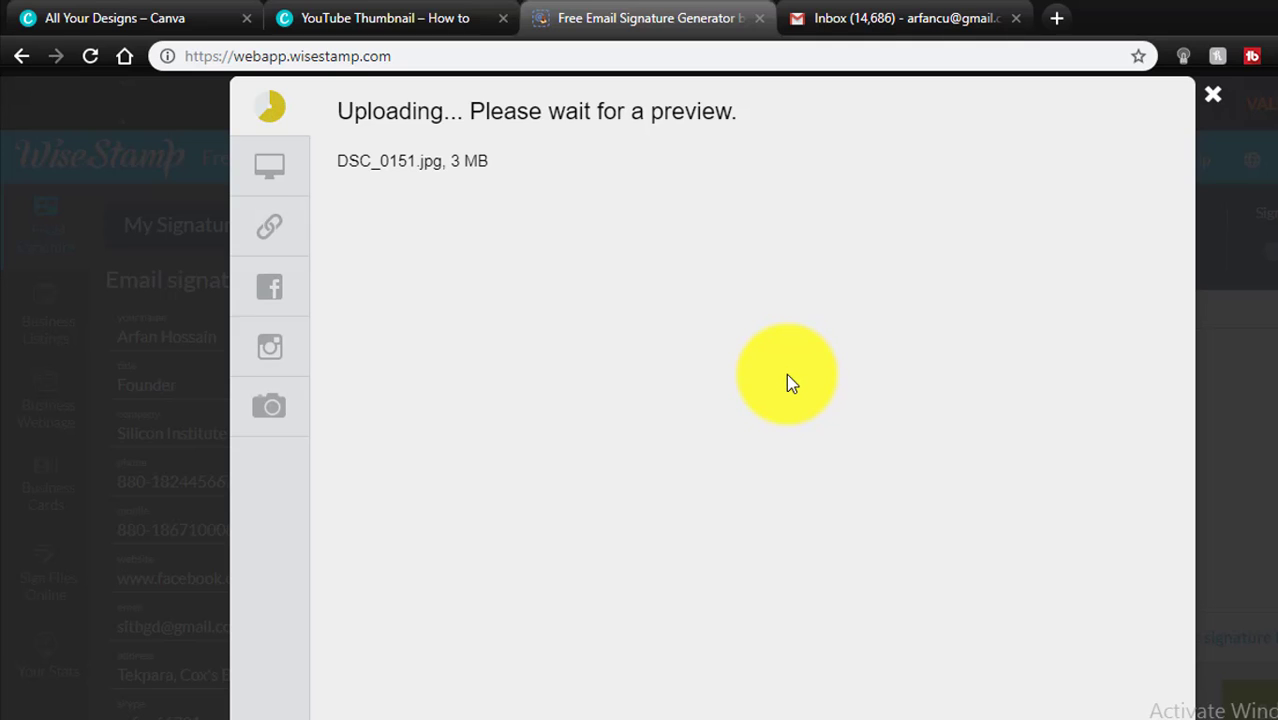
- Switch to Gmail, open the mailbox of another signed-in account in its own tab, and close the original inbox
left_click(886, 16)
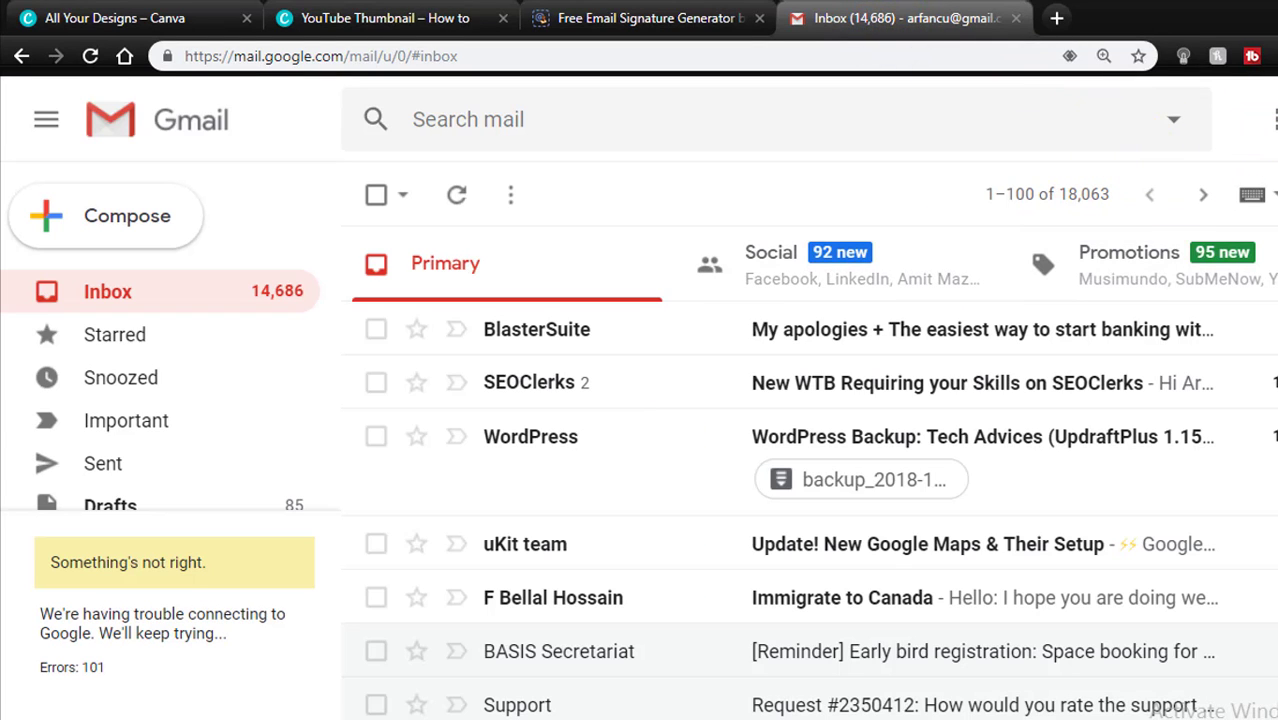
left_click(1272, 119)
left_click(1200, 570)
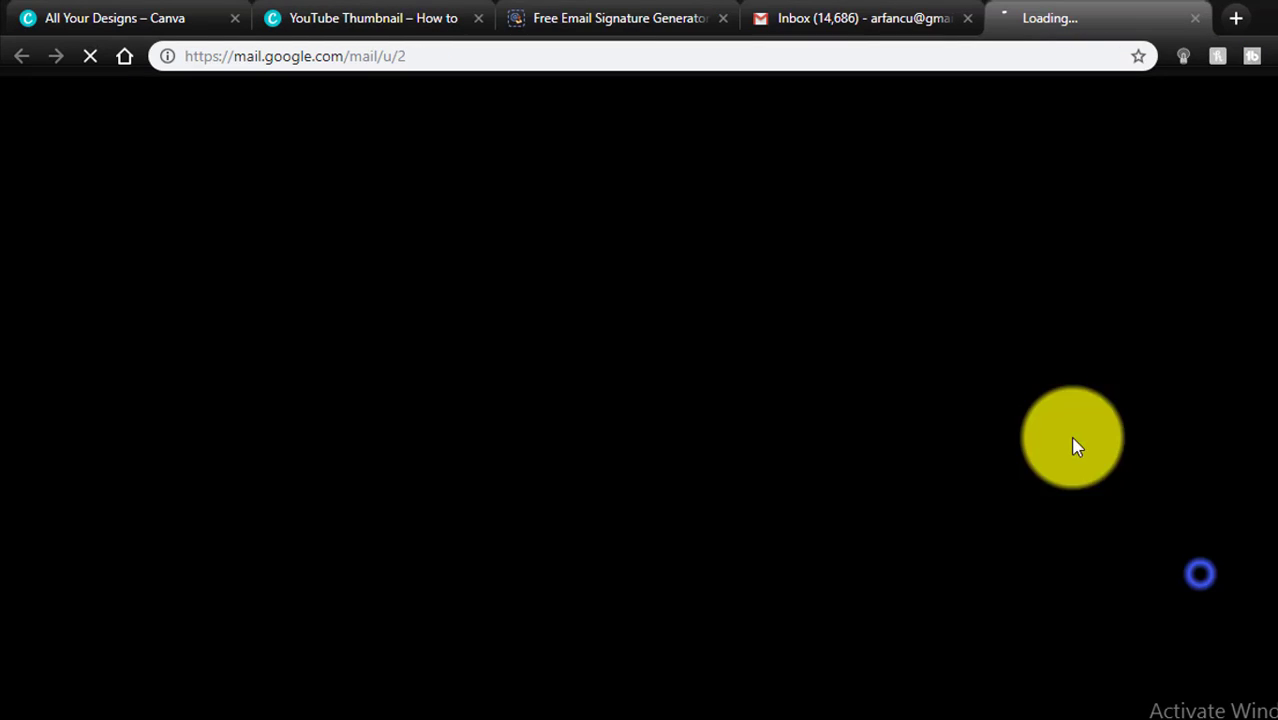
left_click(903, 10)
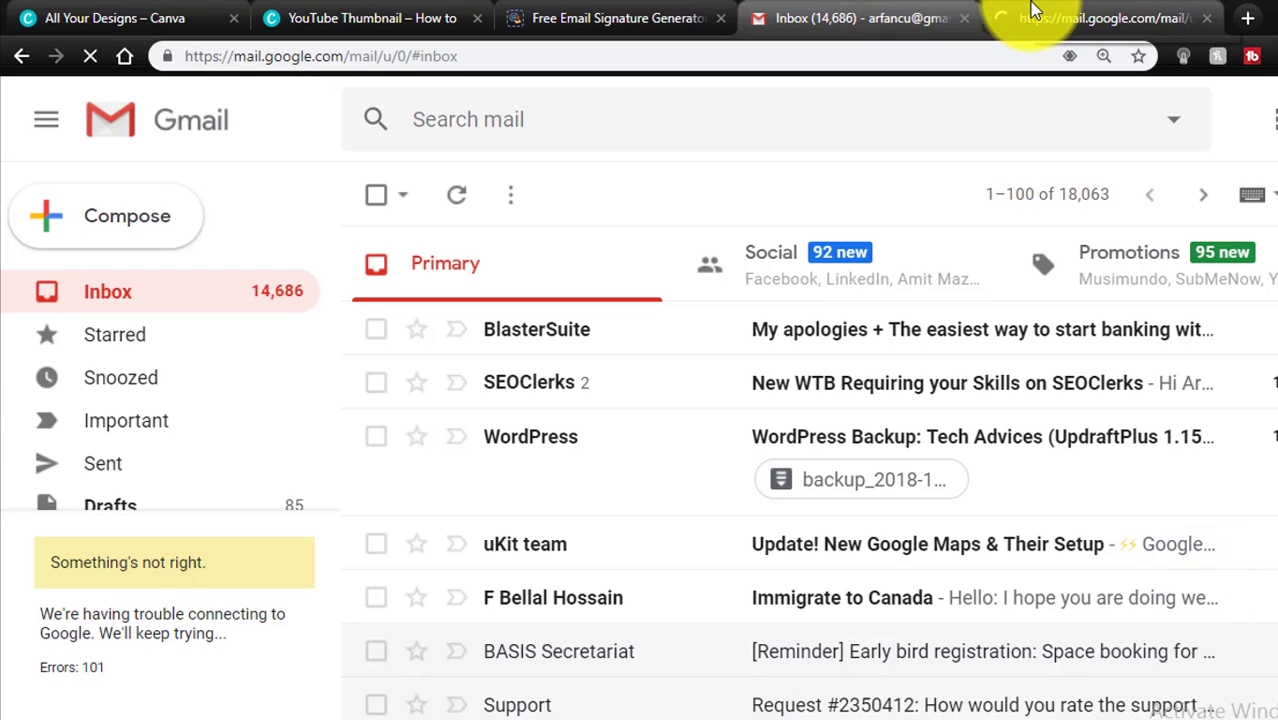
left_click(1103, 14)
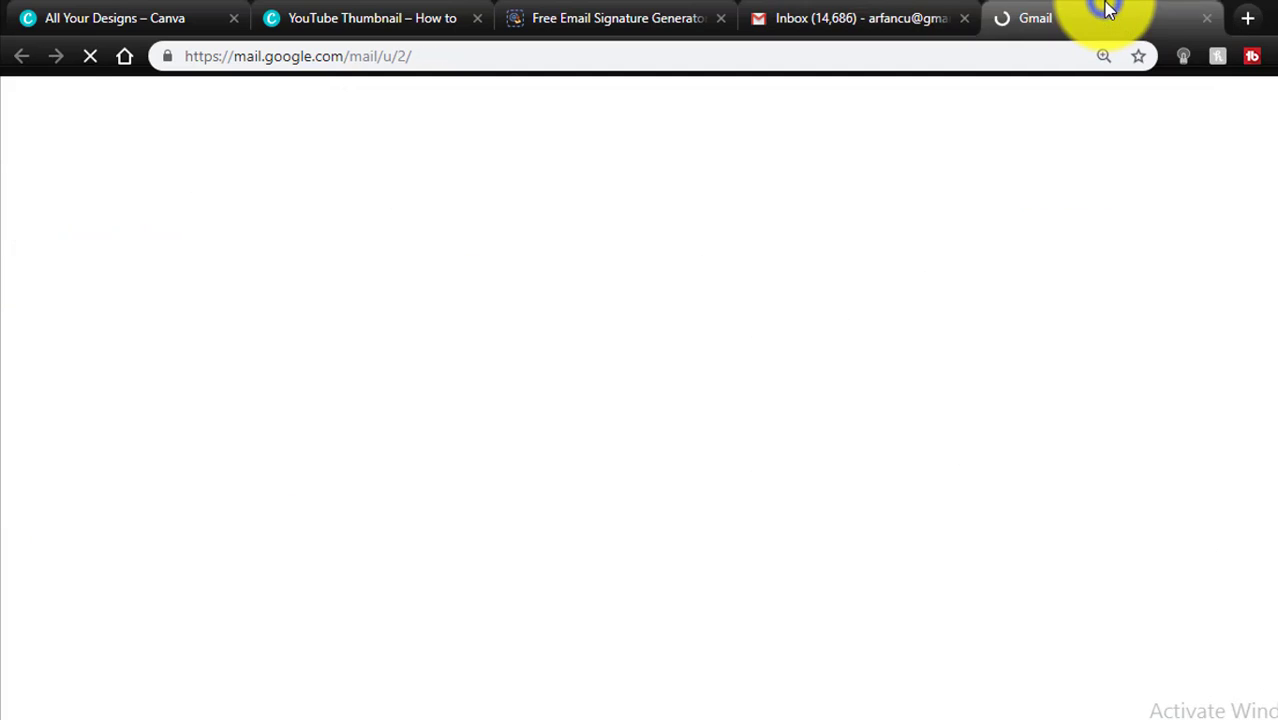
left_click(961, 19)
- Return to WiseStamp and crop the uploaded second image to the smiling man in yellow for the animation
left_click(621, 18)
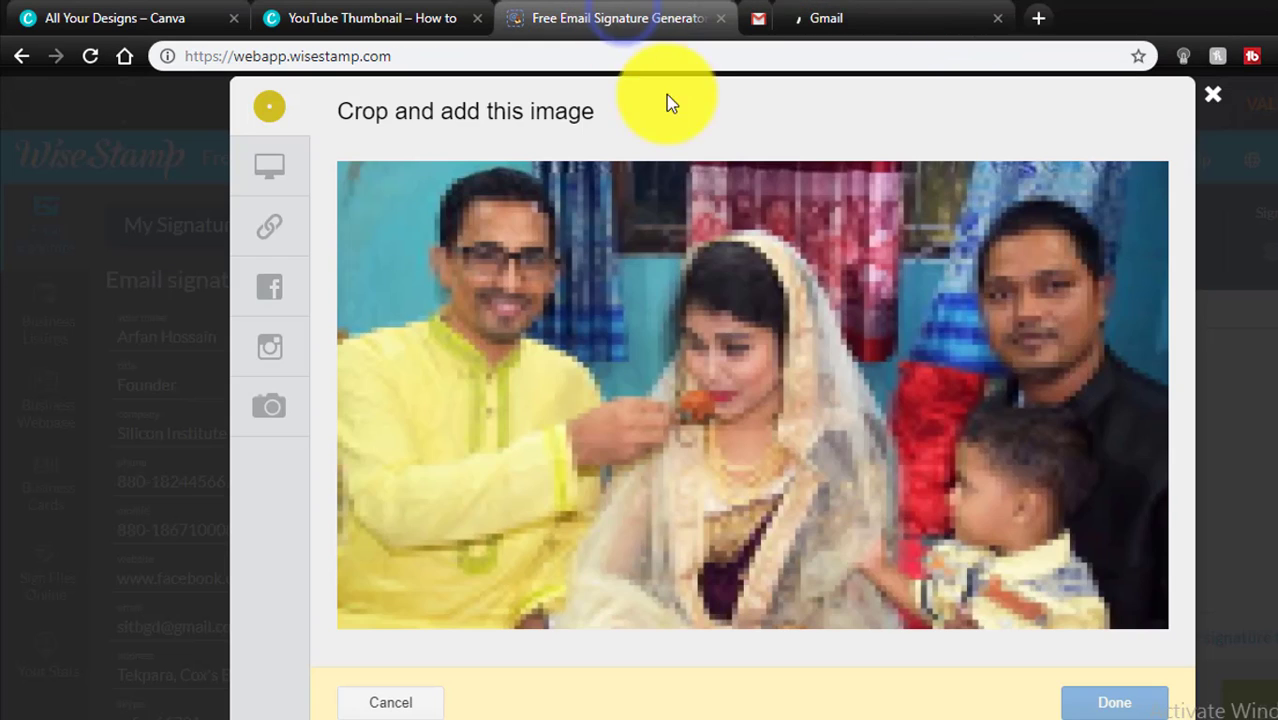
left_click_drag(1165, 627, 640, 420)
left_click(1090, 700)
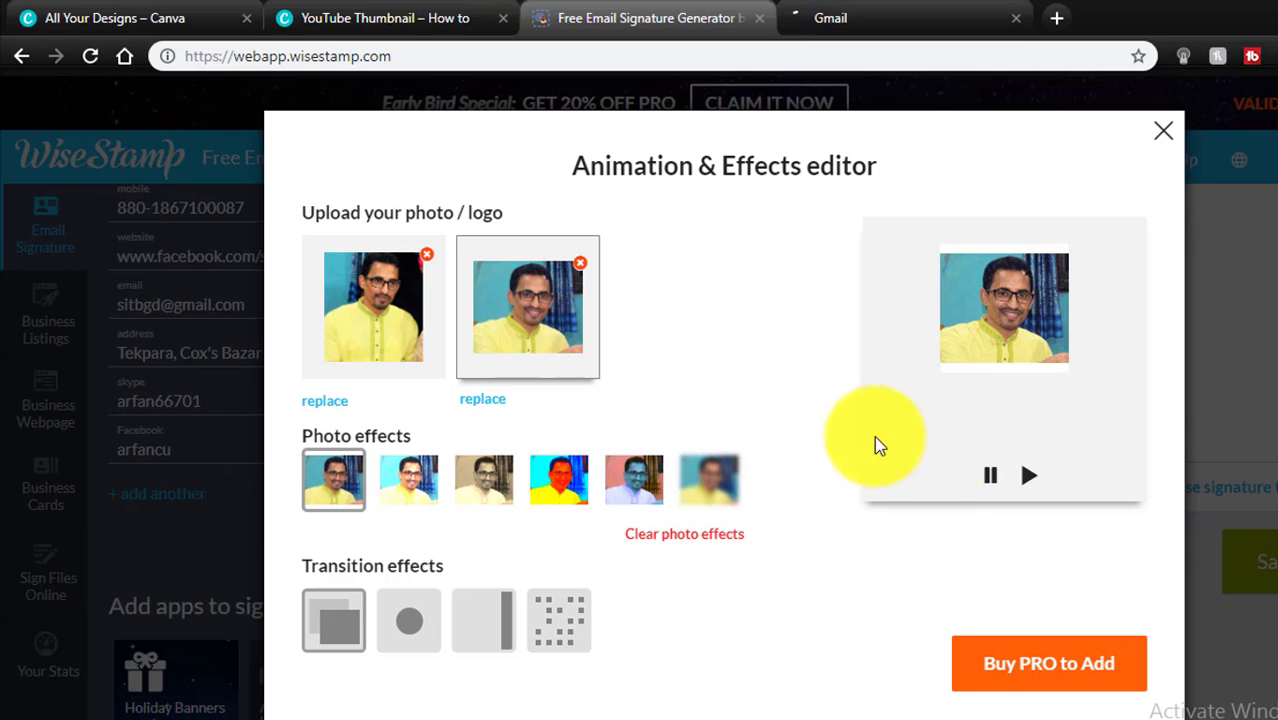
- Preview the two-image animation and close the Animation & Effects editor without adding it
left_click(1030, 477)
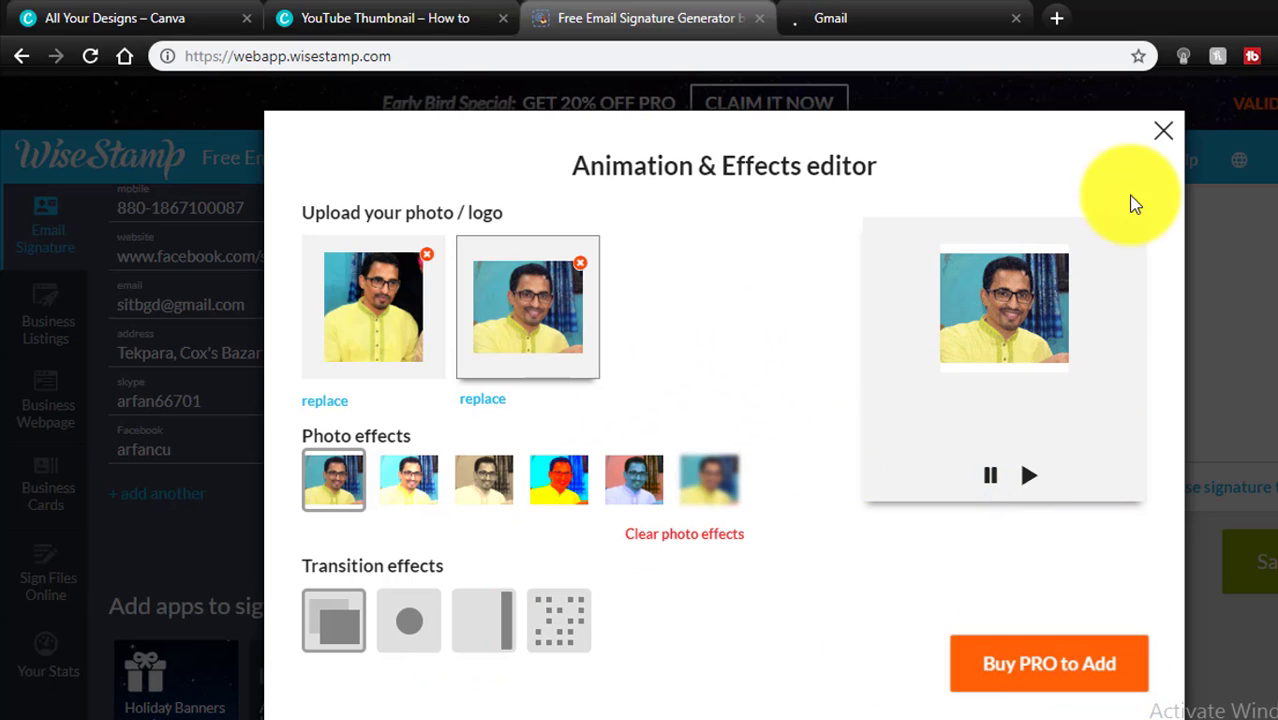
left_click(1169, 134)
scroll(688, 492, "up", 3)
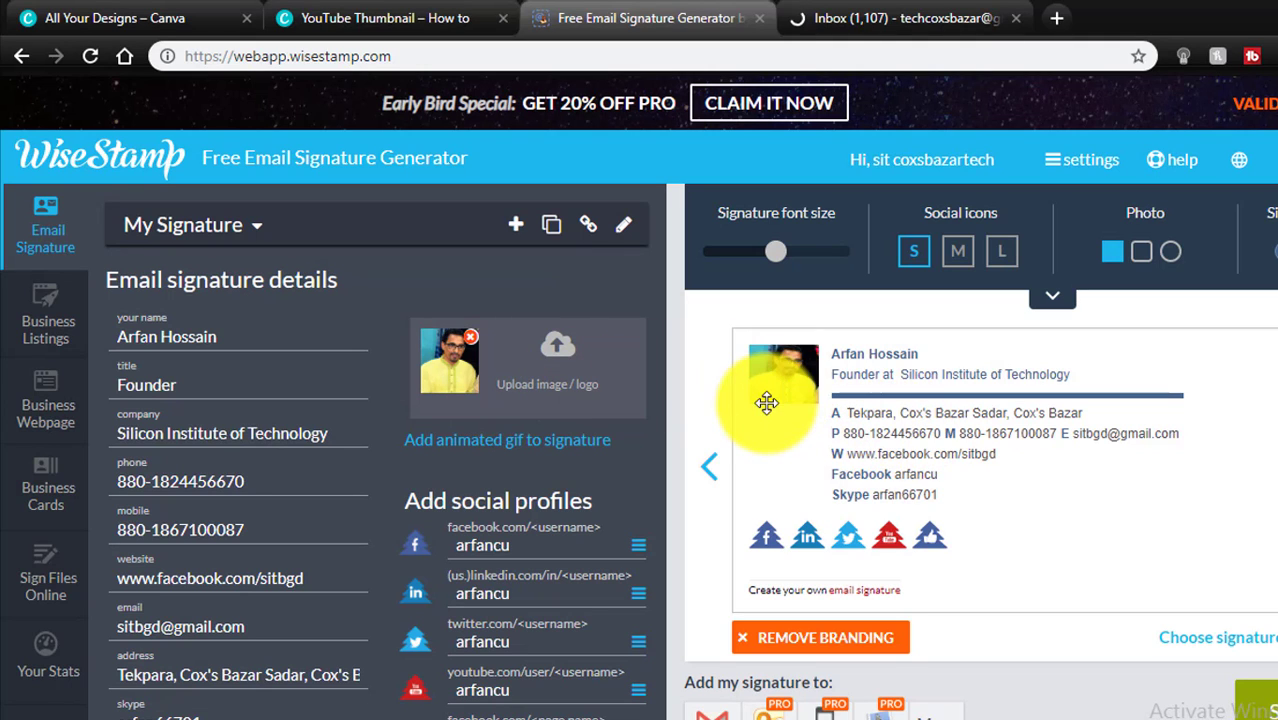
- Save the finished signature for Gmail and refresh Gmail from the confirmation page
scroll(856, 414, "down", 2)
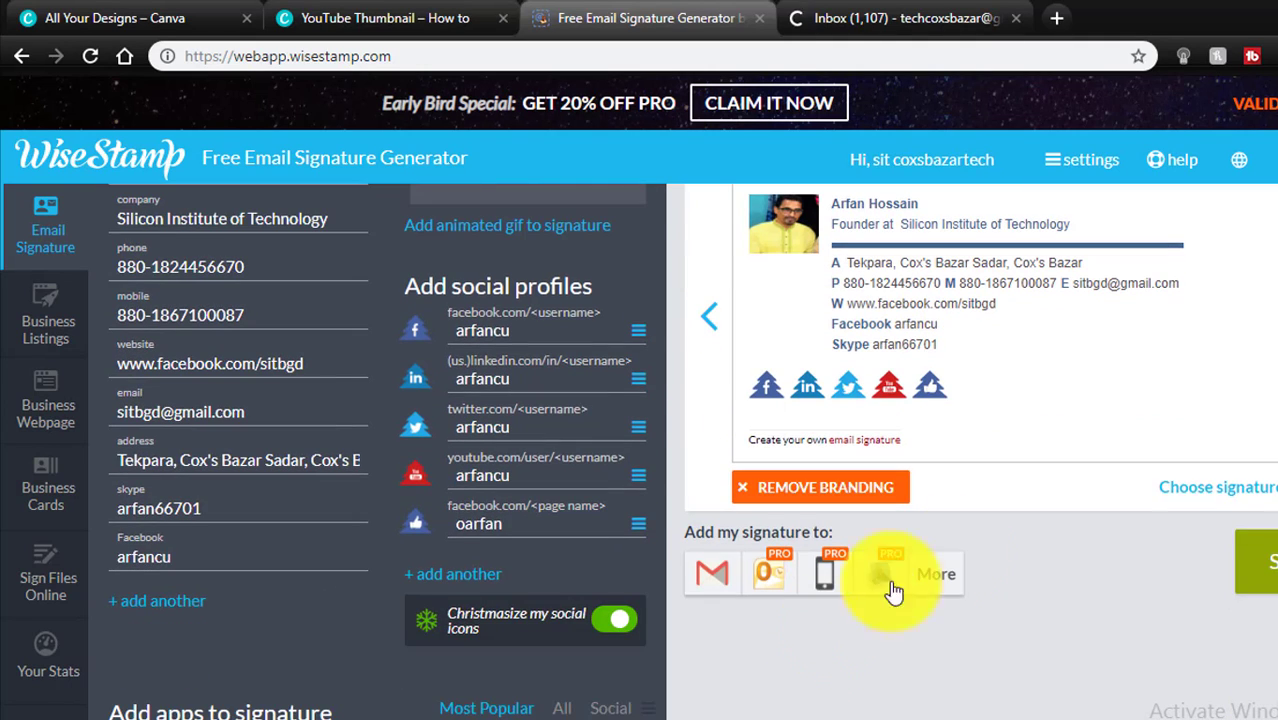
scroll(1100, 410, "up", 3)
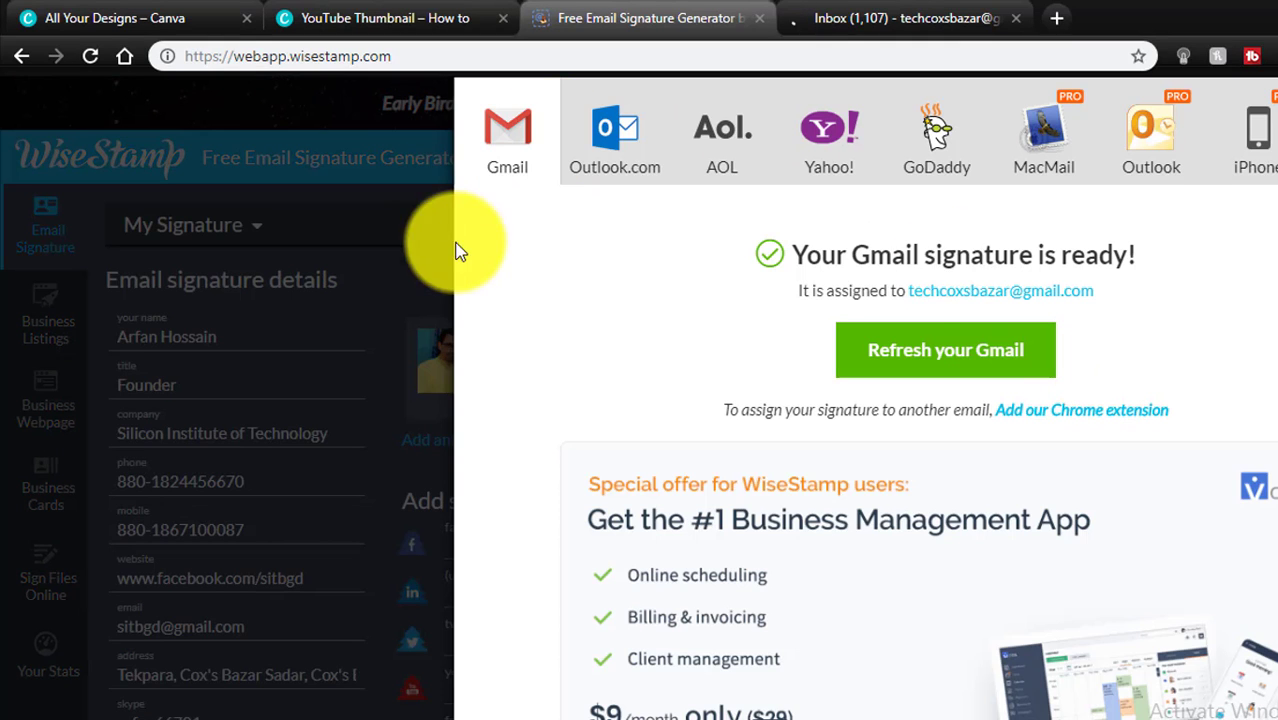
scroll(941, 294, "down", 2)
scroll(975, 380, "up", 2)
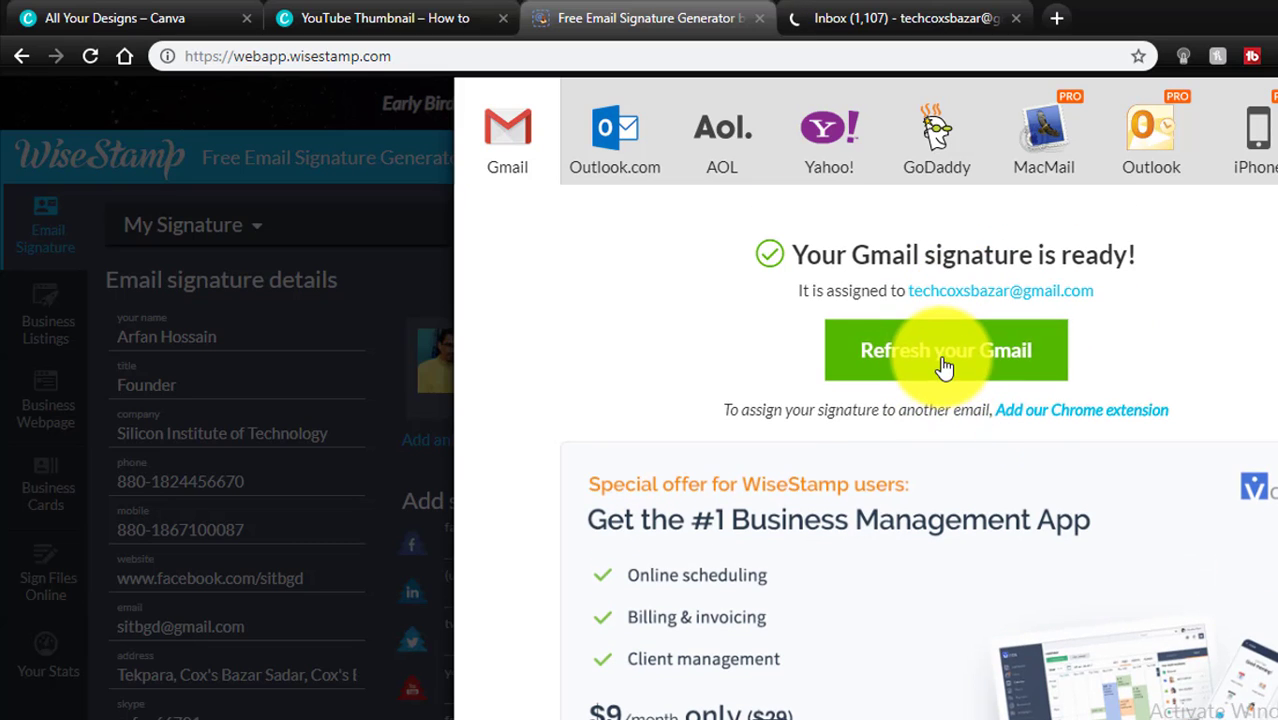
left_click(941, 358)
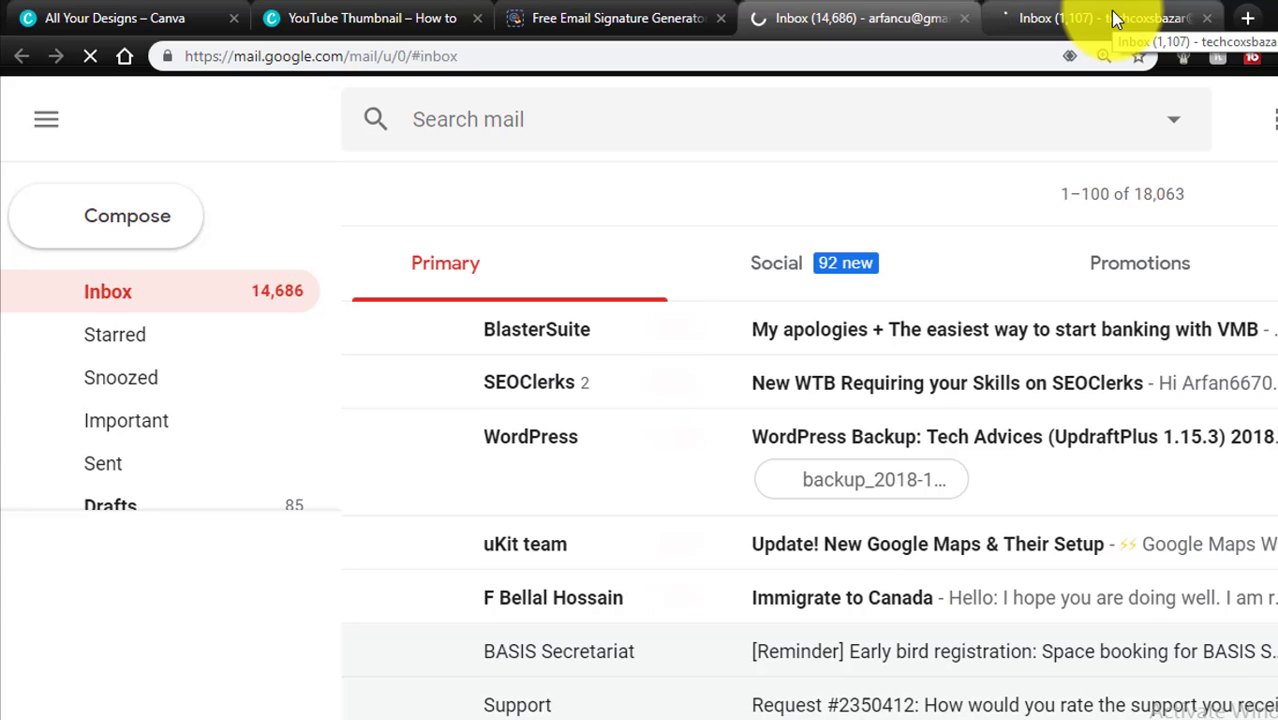
left_click(636, 14)
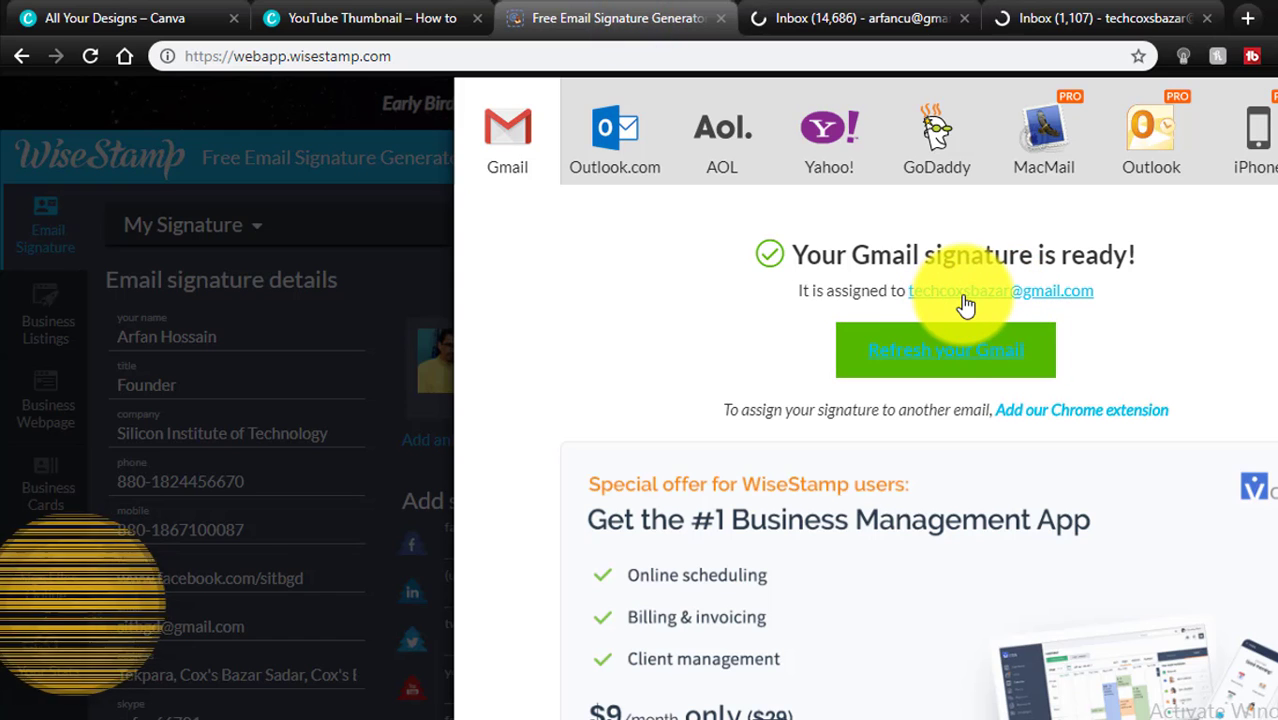
left_click(964, 300)
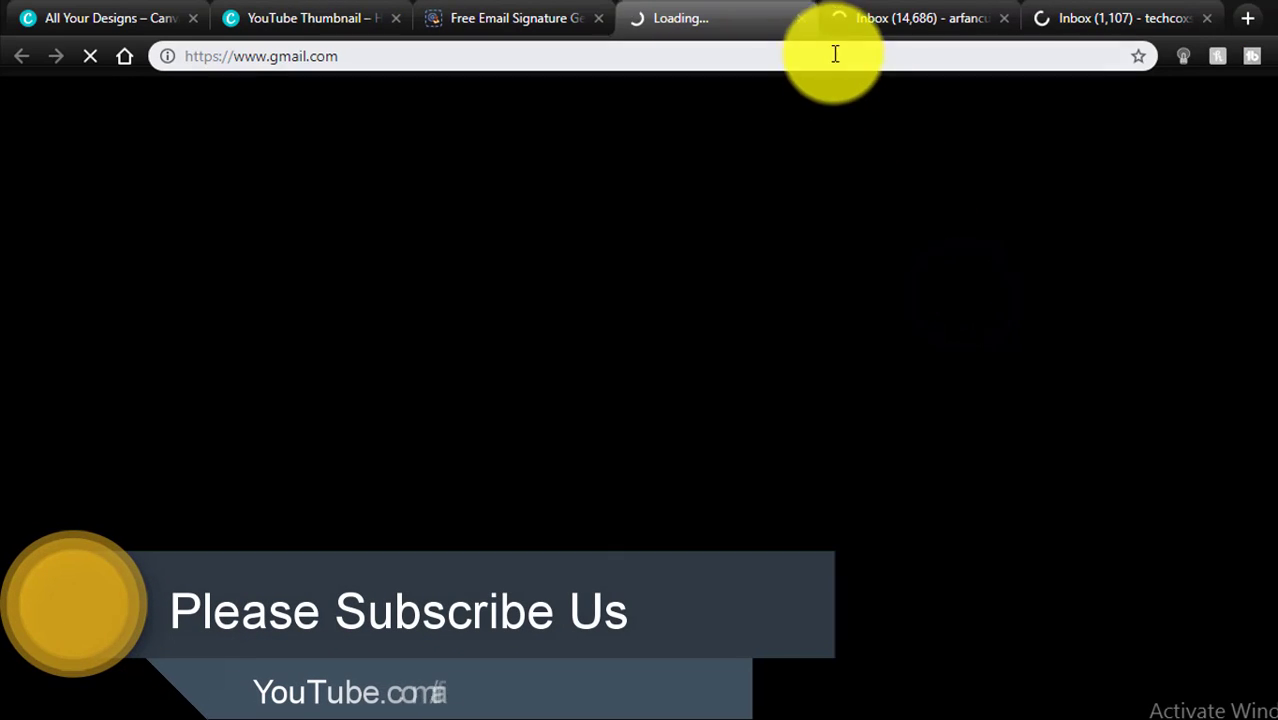
left_click(801, 18)
scroll(780, 440, "down", 2)
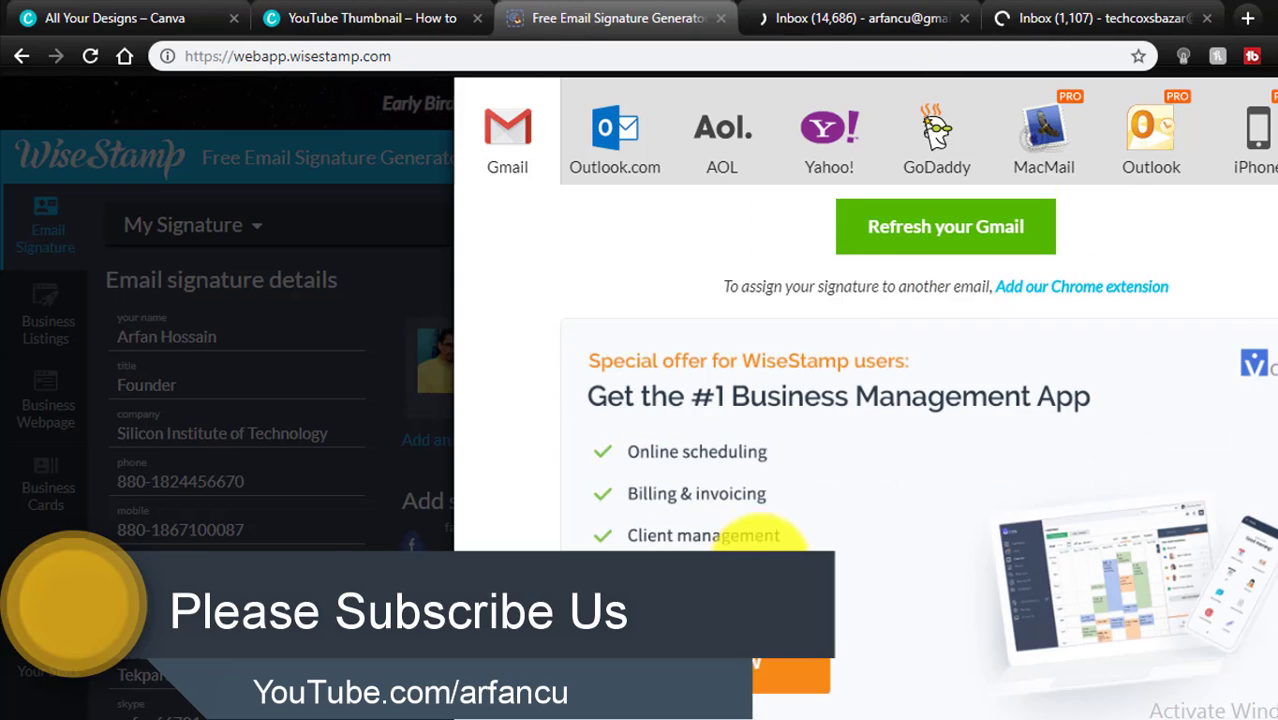
scroll(800, 450, "up", 2)
scroll(1119, 307, "down", 2)
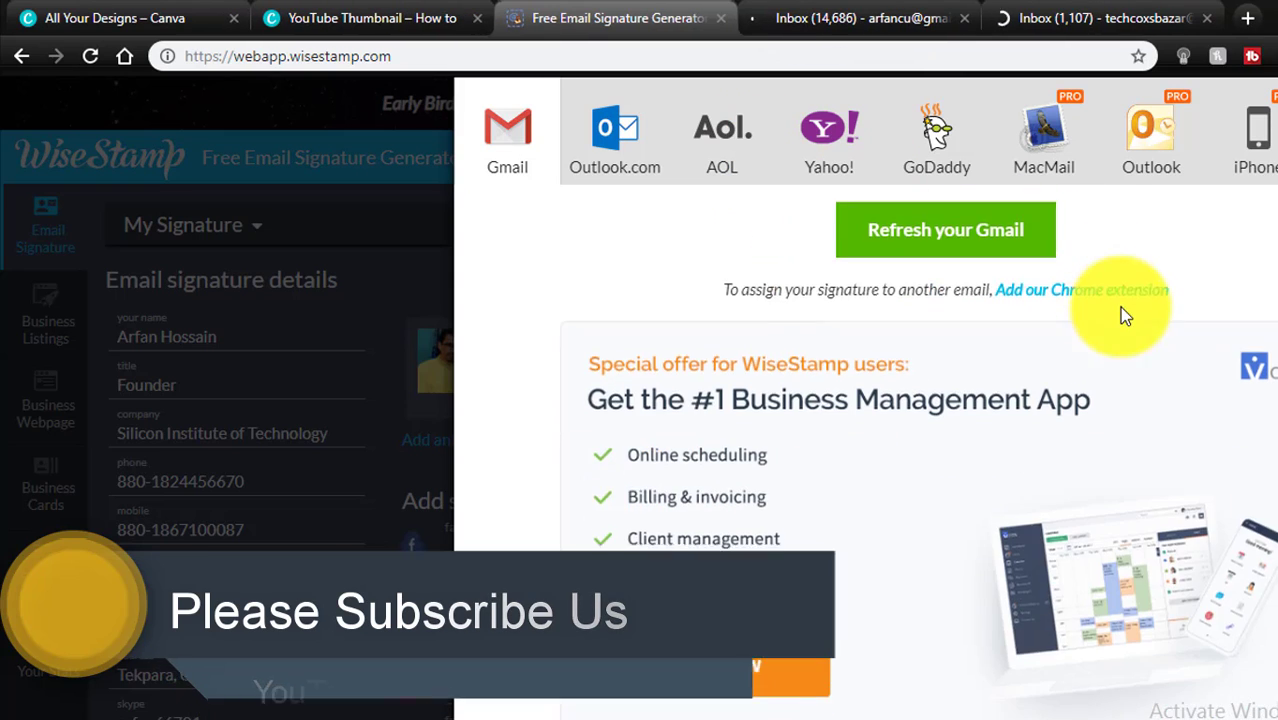
scroll(1119, 307, "up", 1)
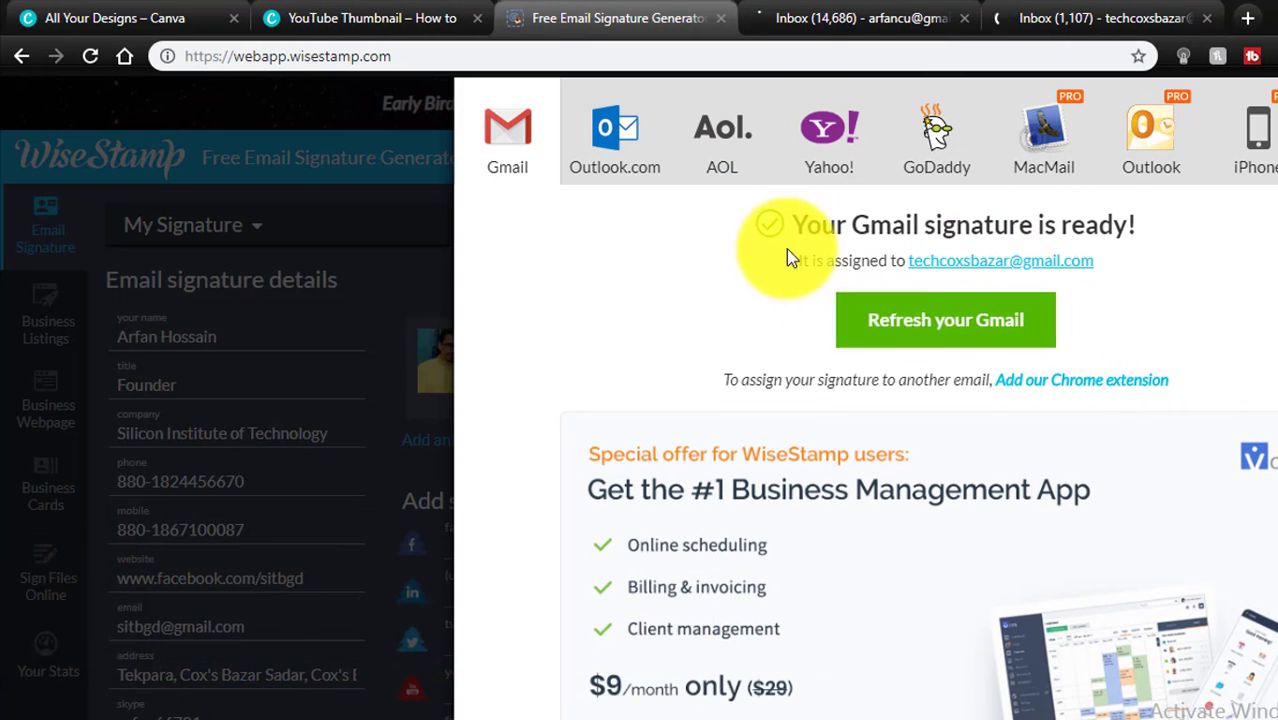
- Refresh Gmail from WiseStamp and close the extra Gmail tabs, keeping only the inbox of the account assigned to the signature
left_click(944, 322)
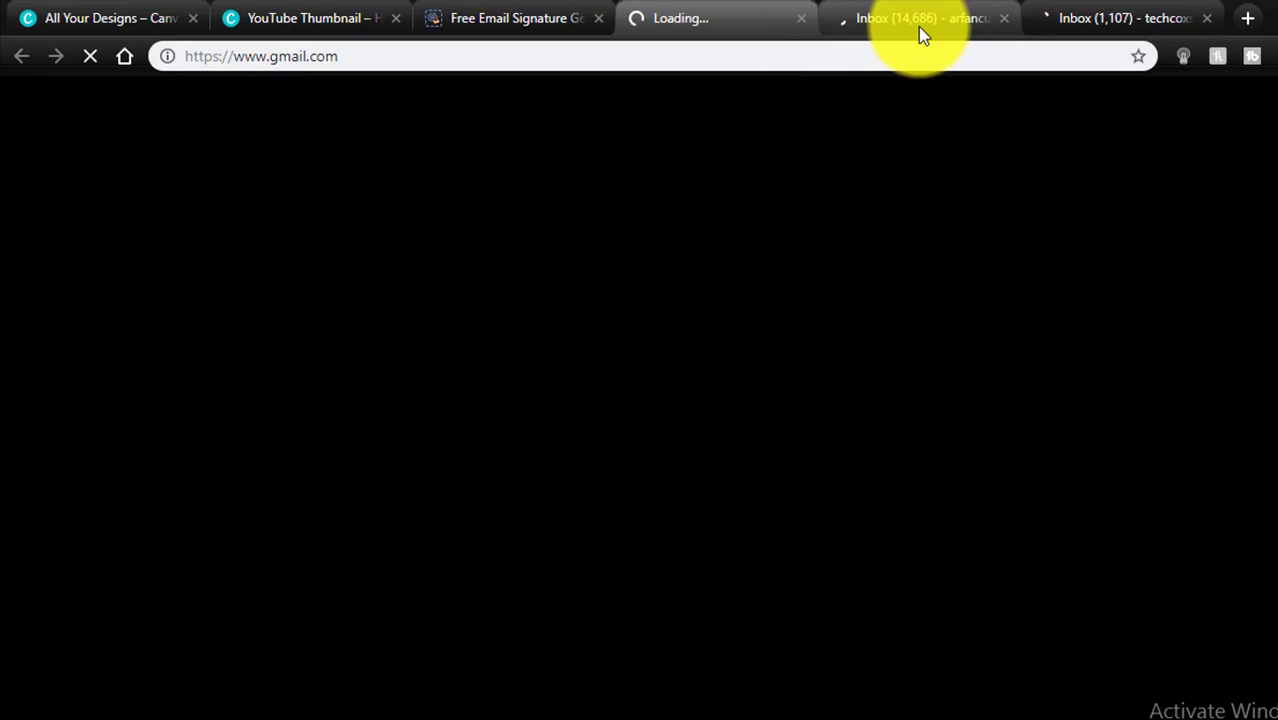
left_click(900, 20)
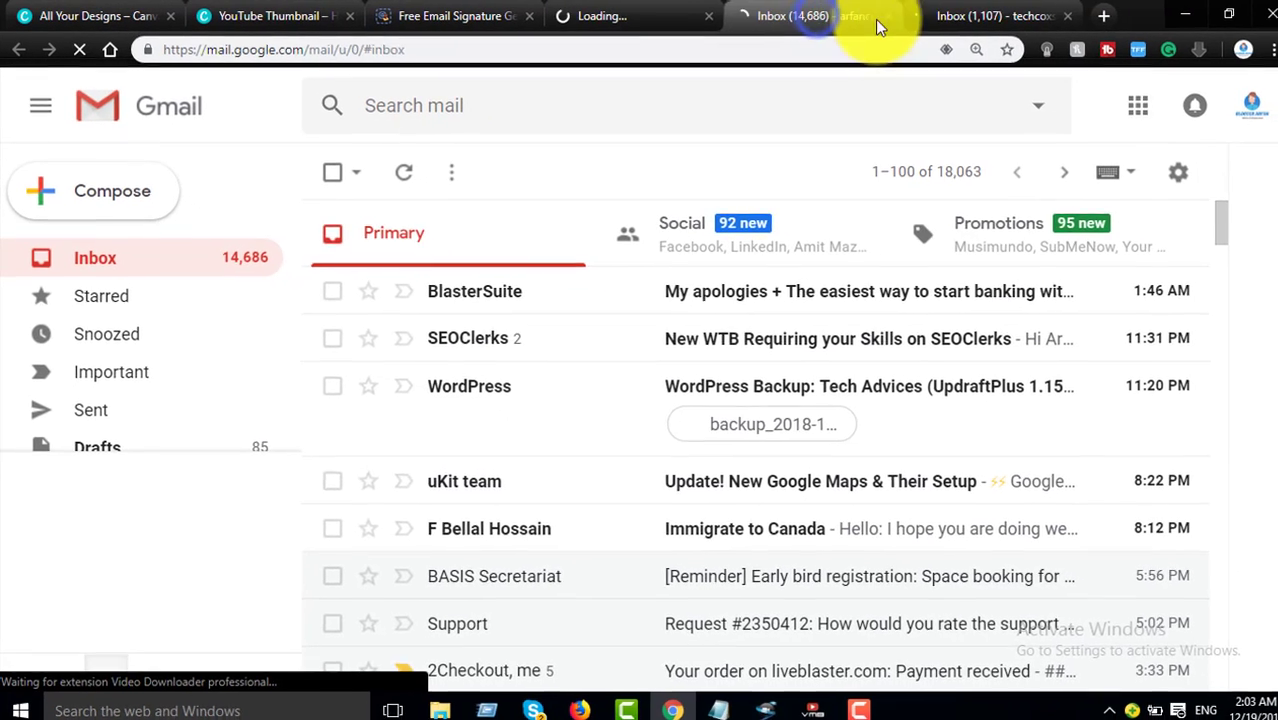
left_click(978, 17)
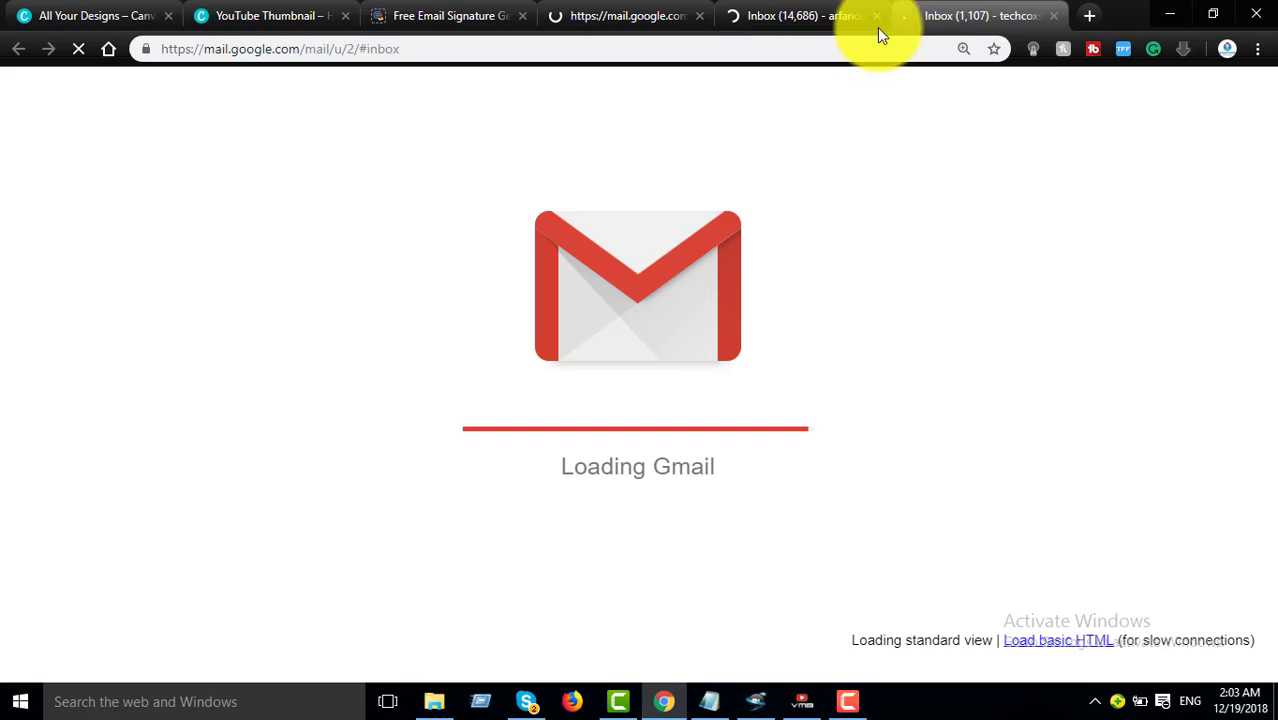
left_click(797, 18)
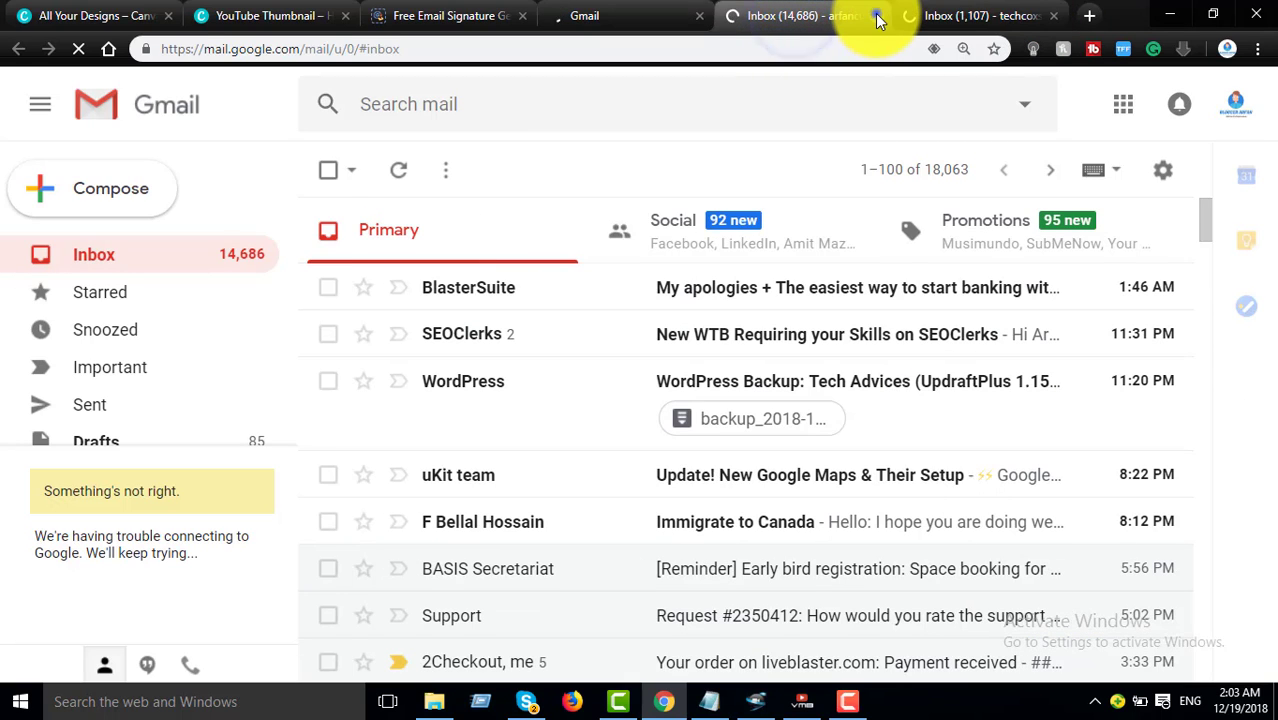
left_click(877, 17)
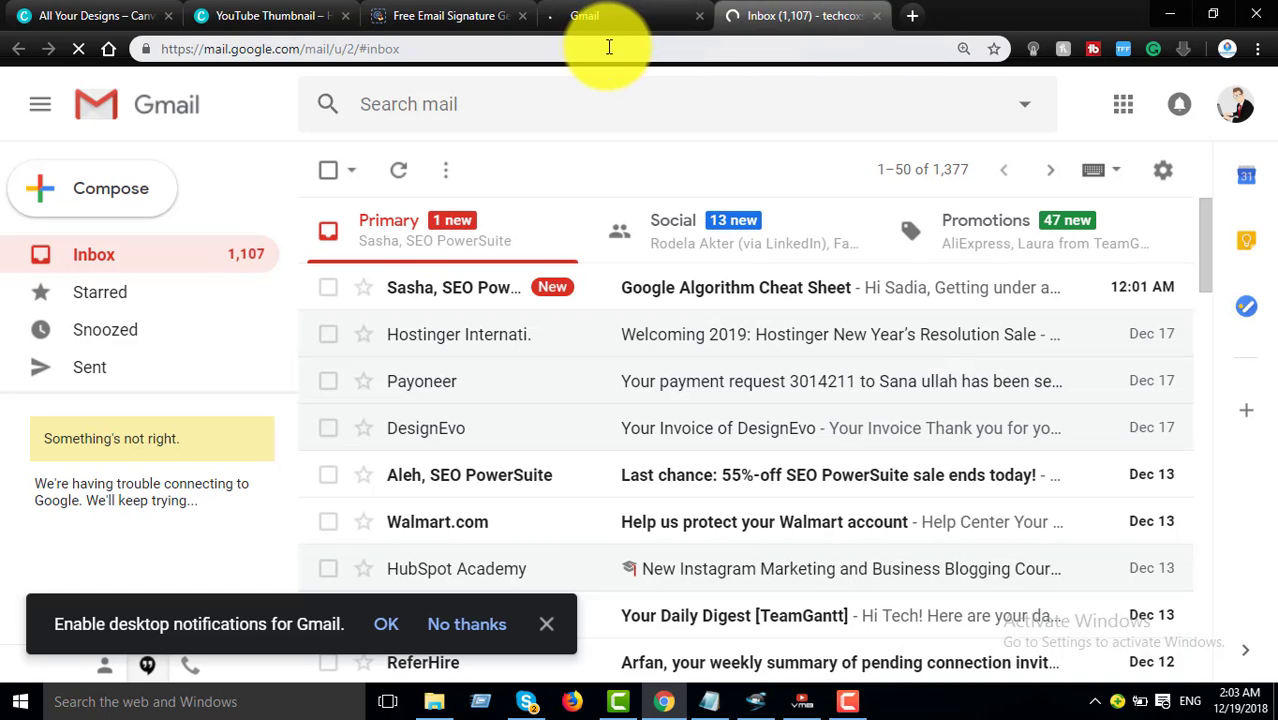
left_click(602, 14)
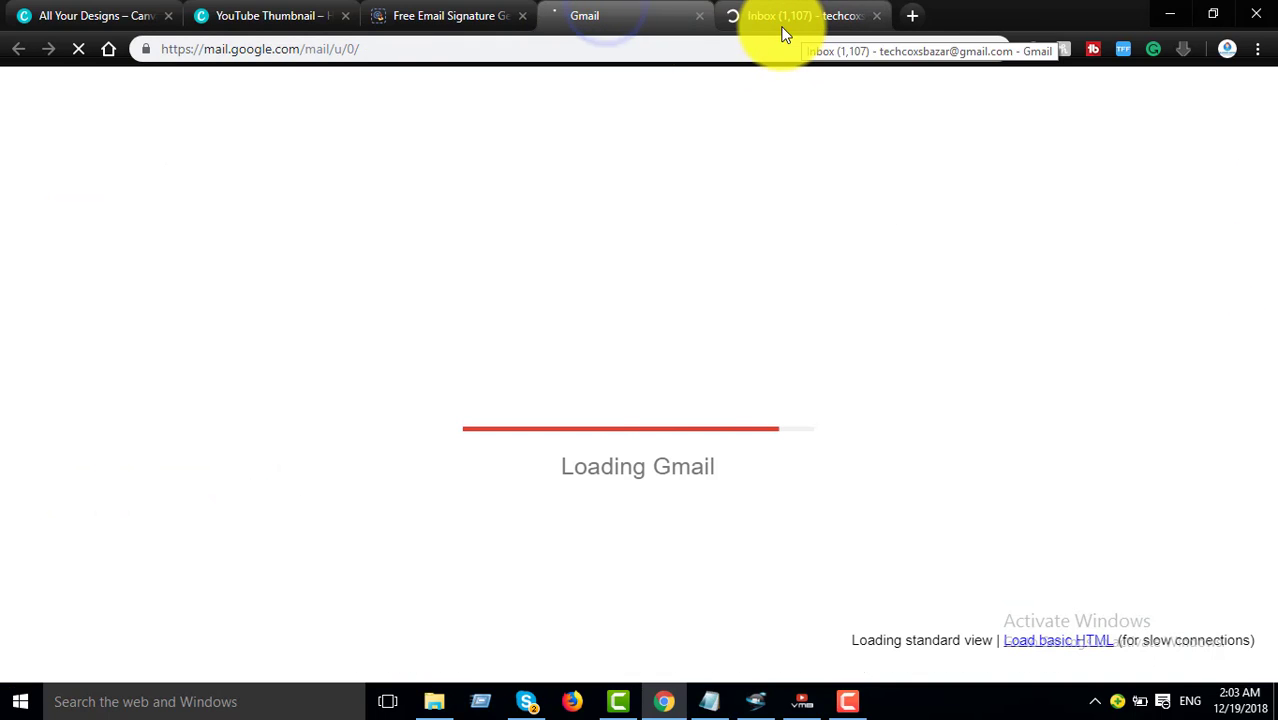
left_click(699, 15)
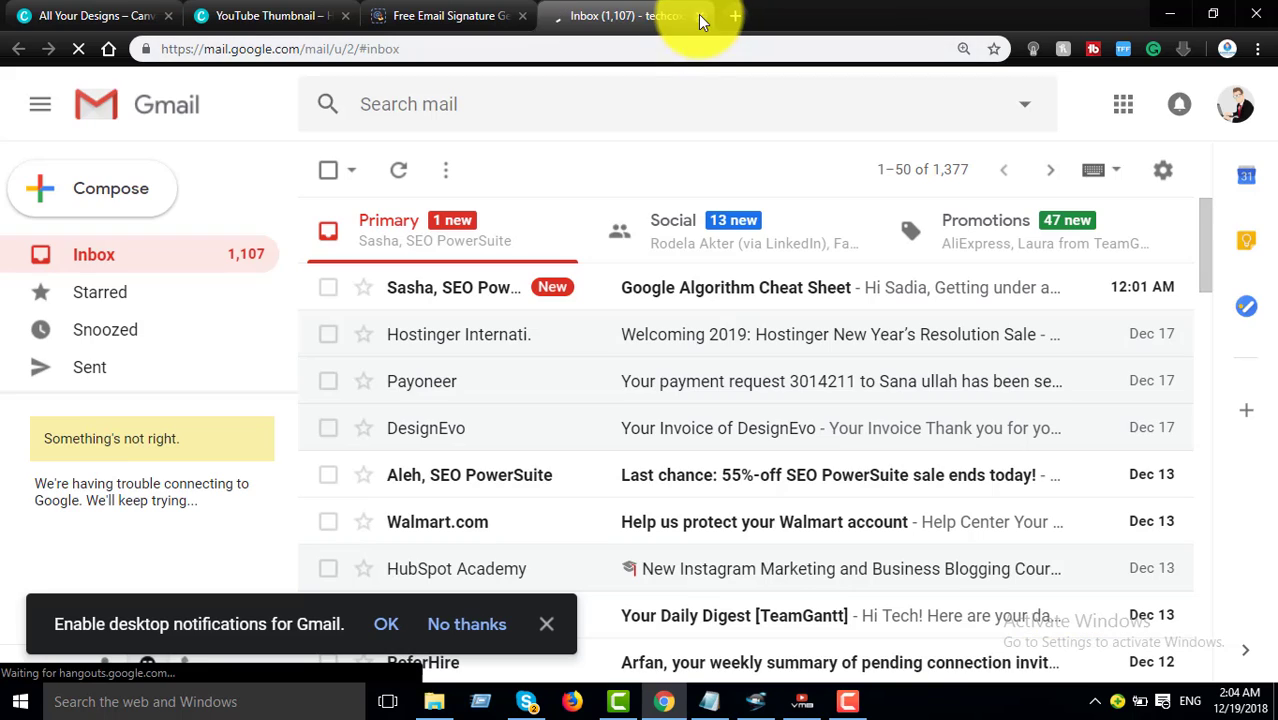
- Return to WiseStamp and close the Gmail signature page and the WiseStamp PRO payment offer
left_click(447, 17)
scroll(920, 400, "down", 1)
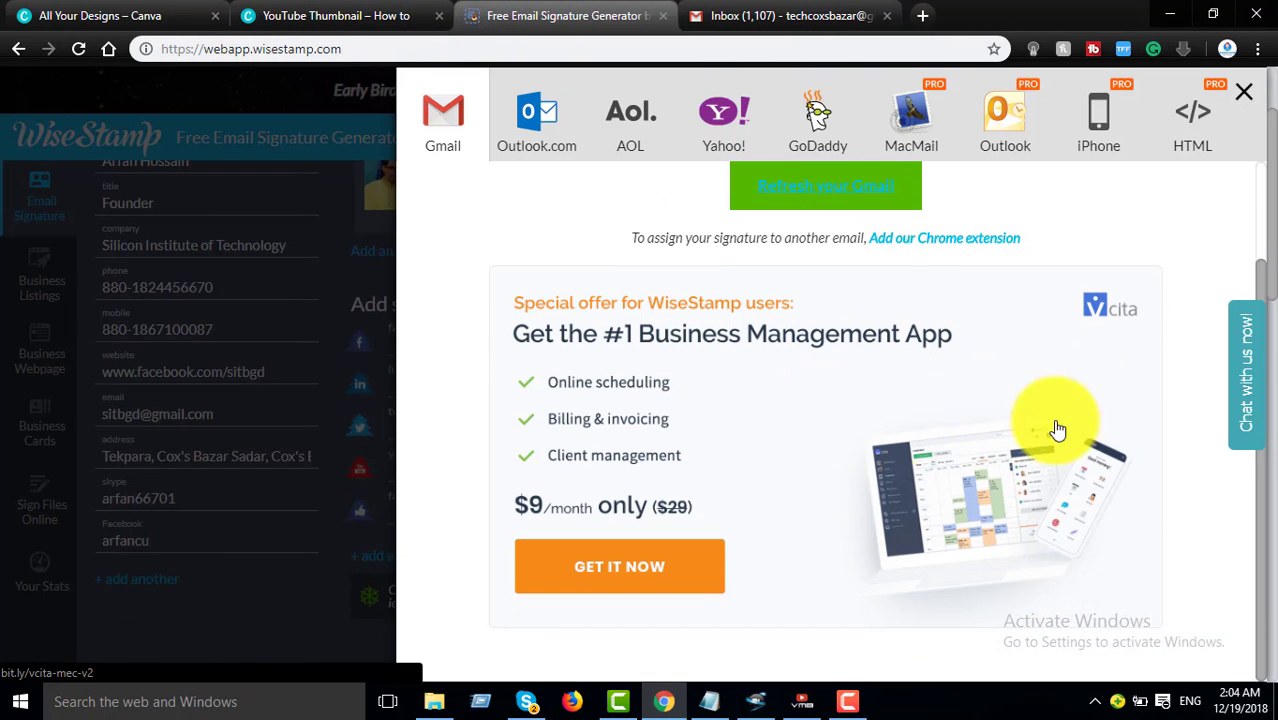
scroll(807, 542, "down", 4)
scroll(1013, 285, "up", 4)
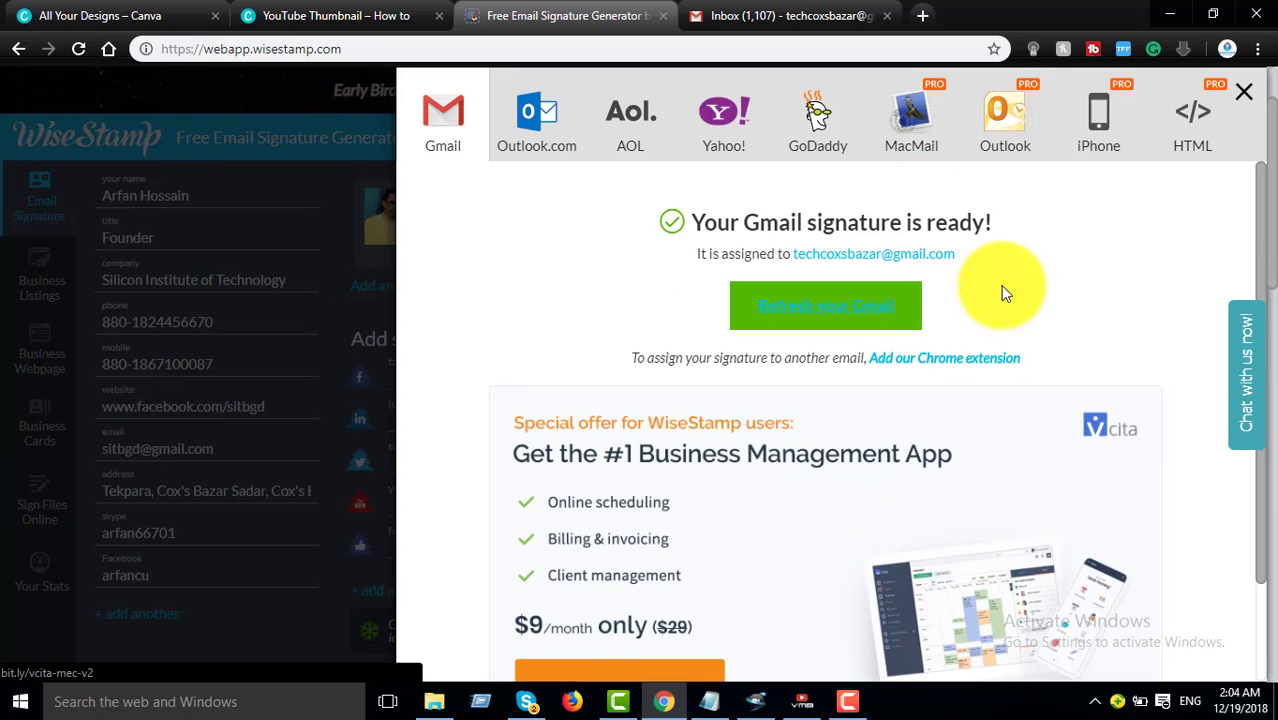
left_click(1199, 127)
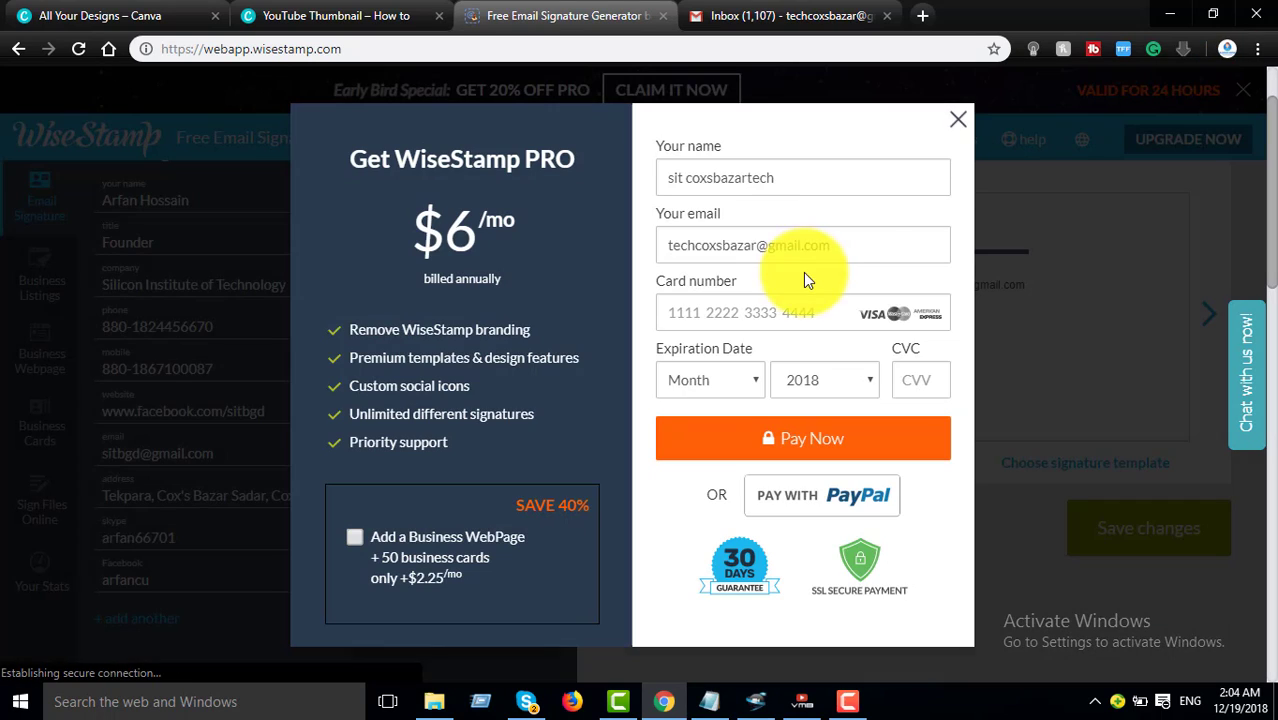
left_click(960, 119)
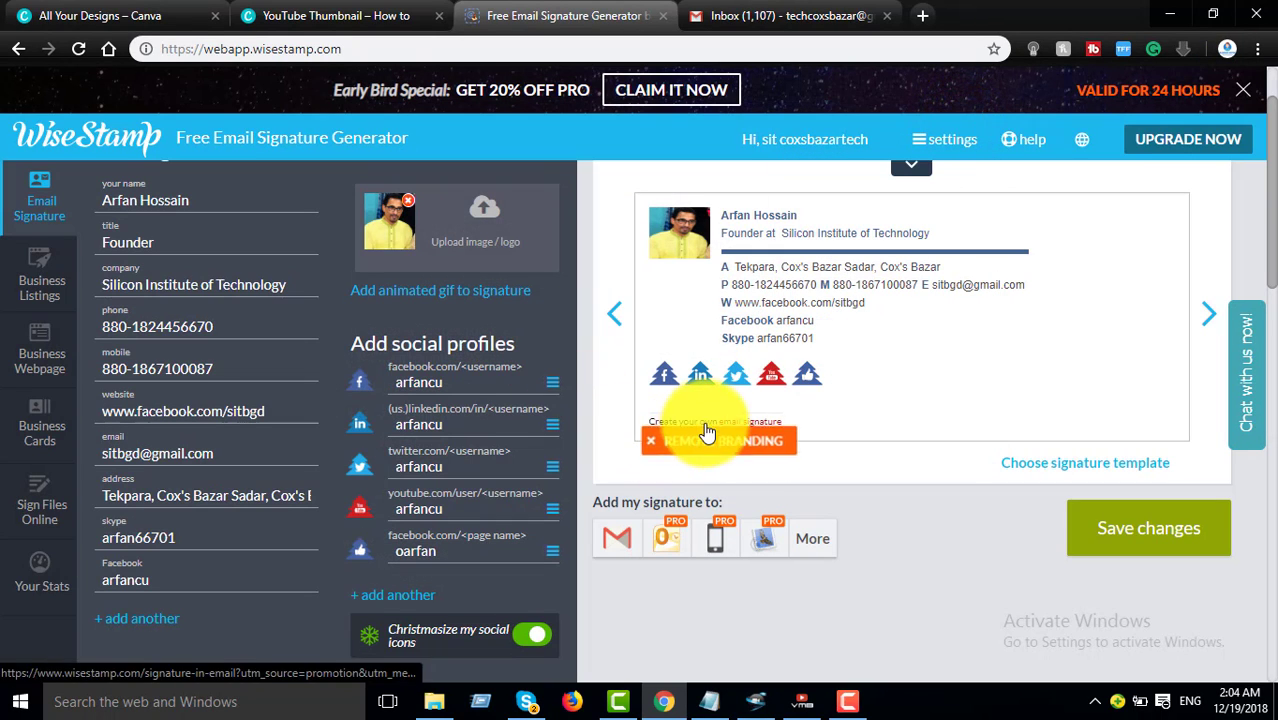
- Switch the signature to the Classic template and apply the updated signature to Gmail
left_click(1087, 463)
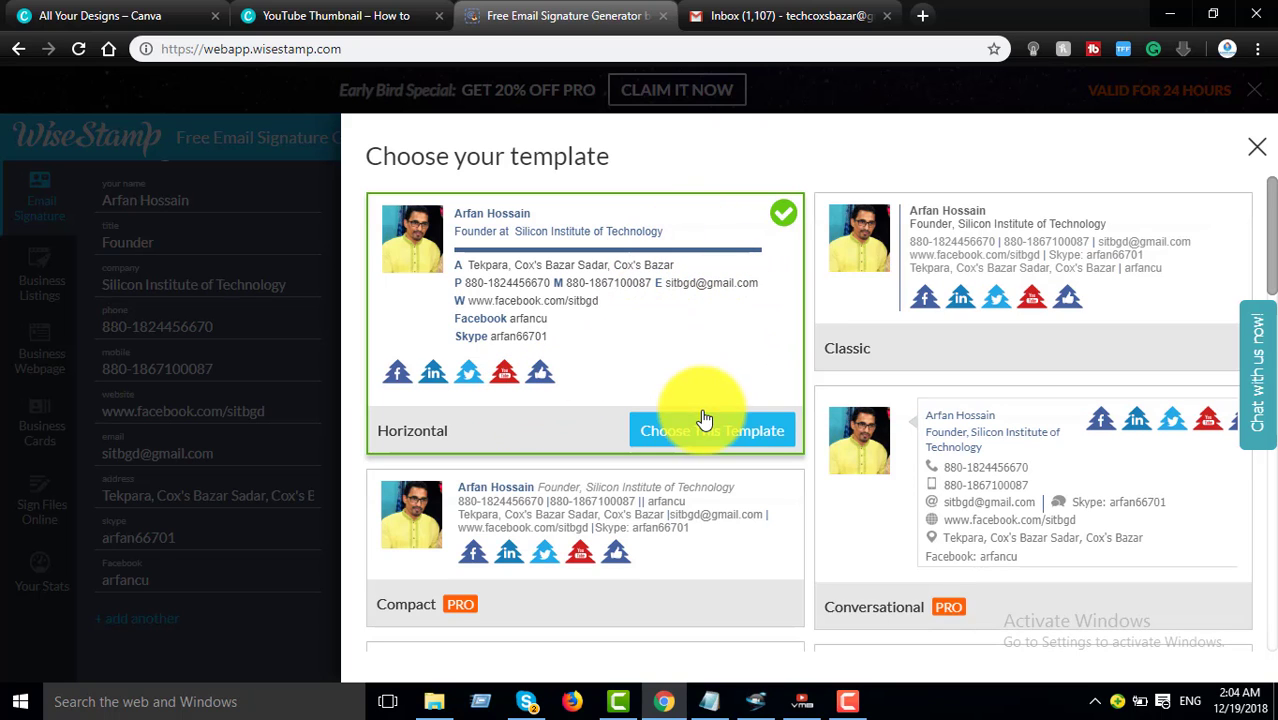
left_click(1095, 346)
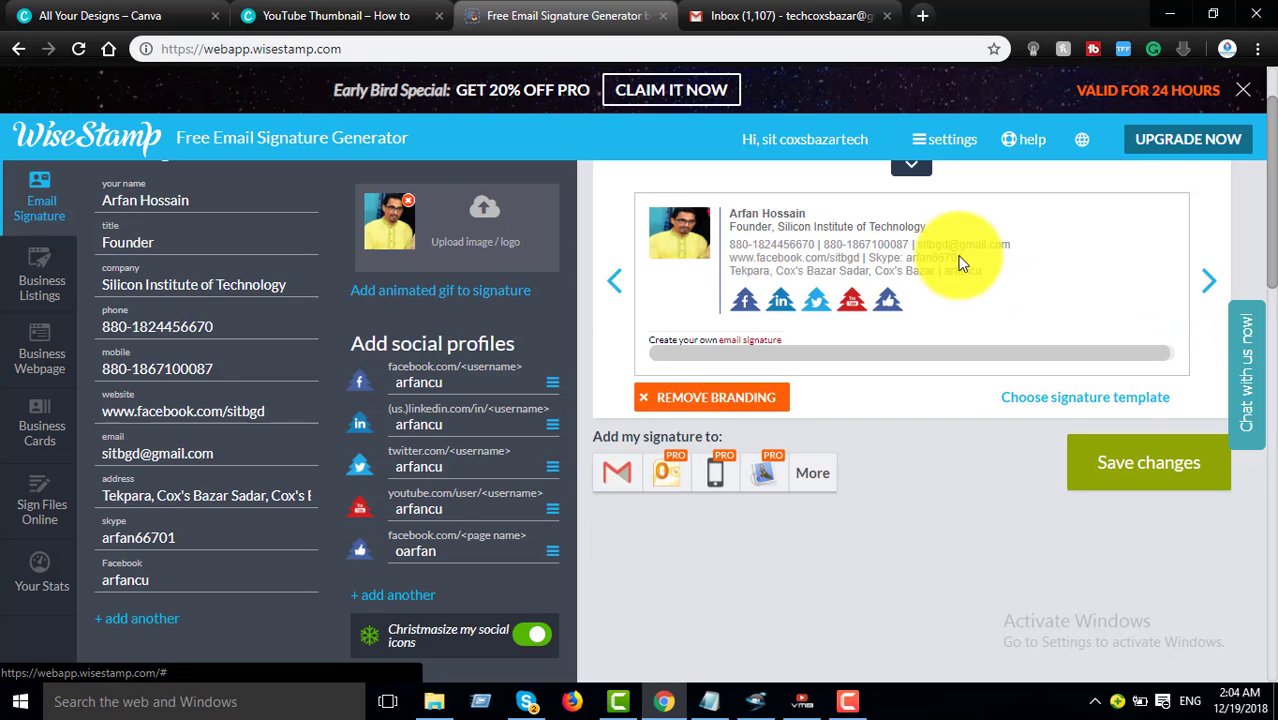
scroll(1020, 296, "down", 1)
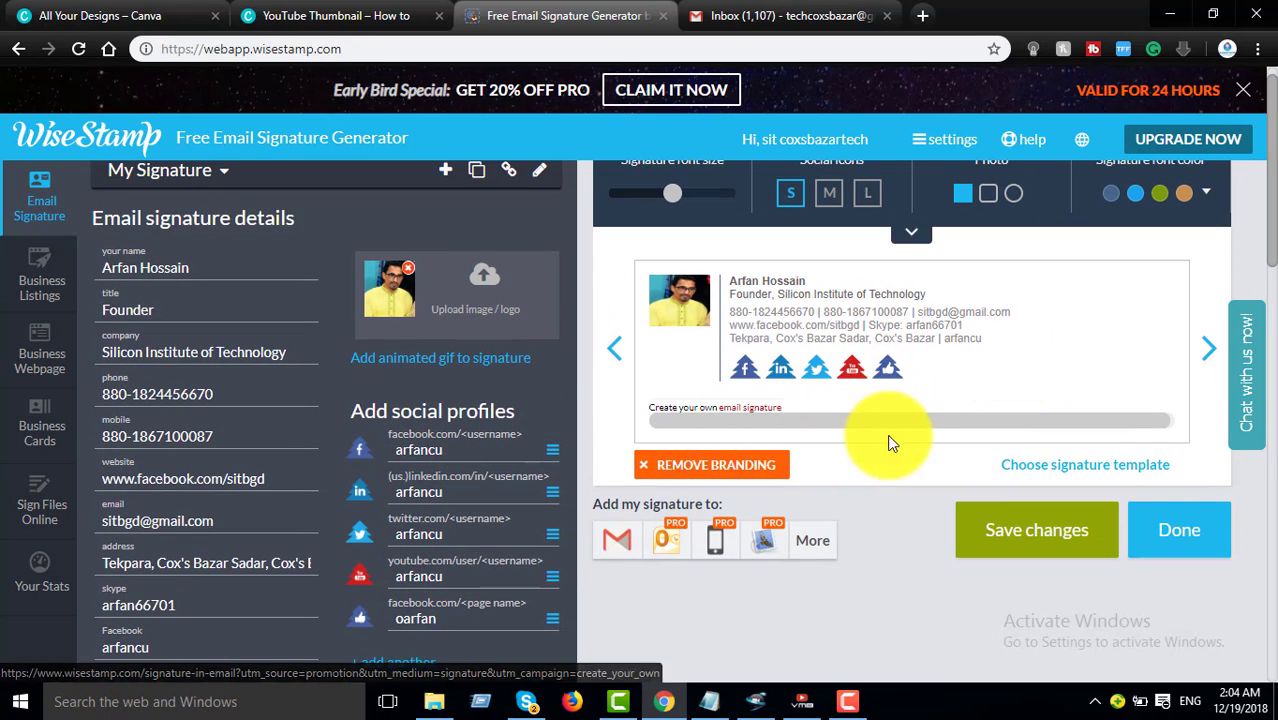
left_click(1168, 530)
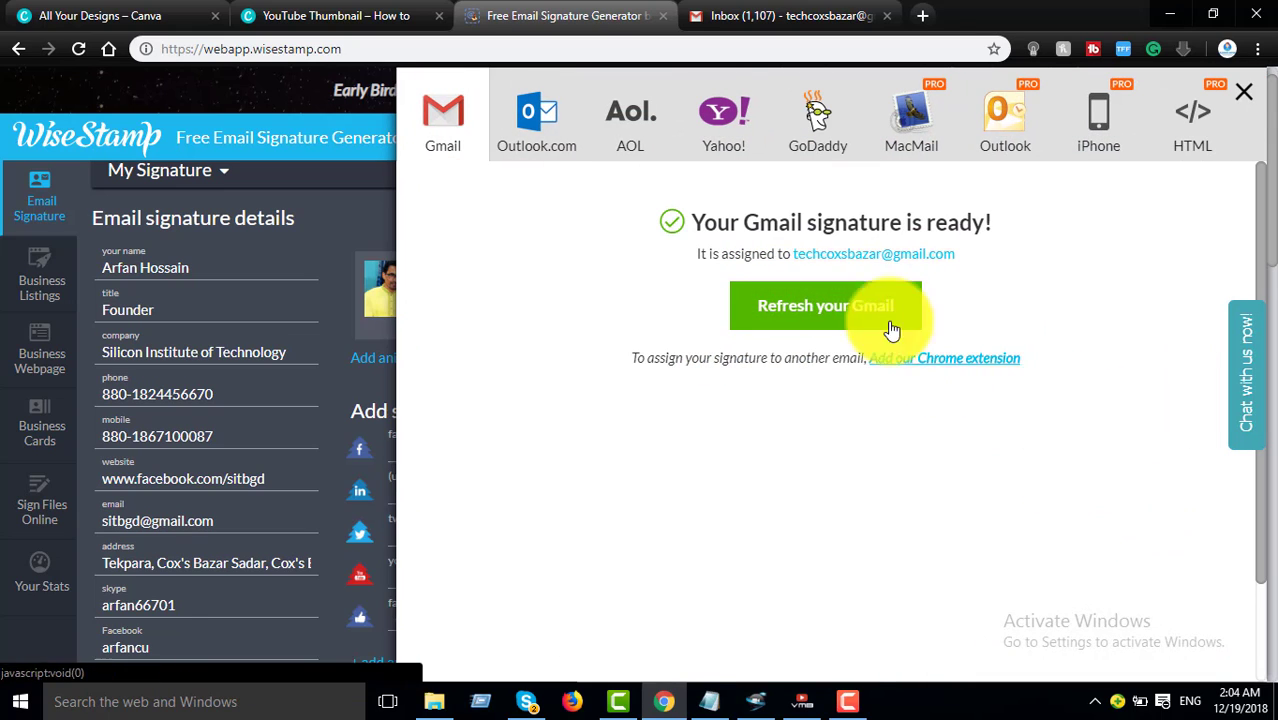
left_click(822, 314)
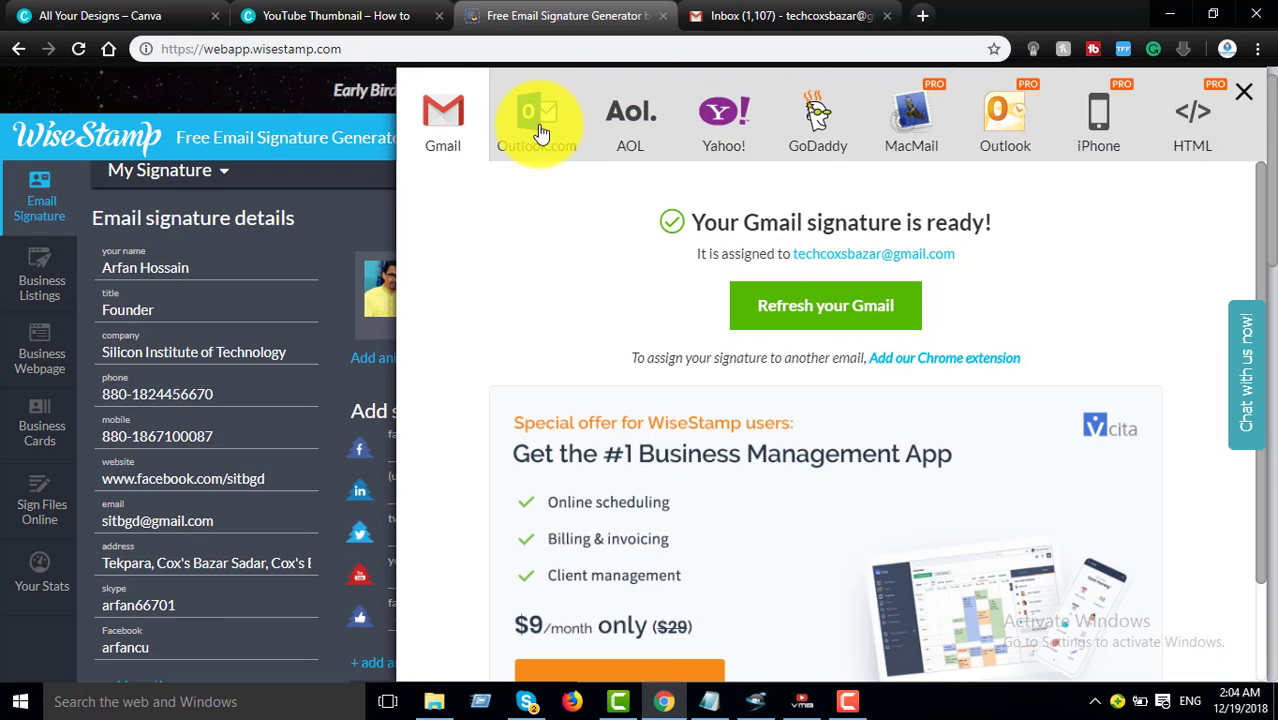
- Switch to Gmail and start a new message to check the inserted signature from photo to social icons
left_click(795, 15)
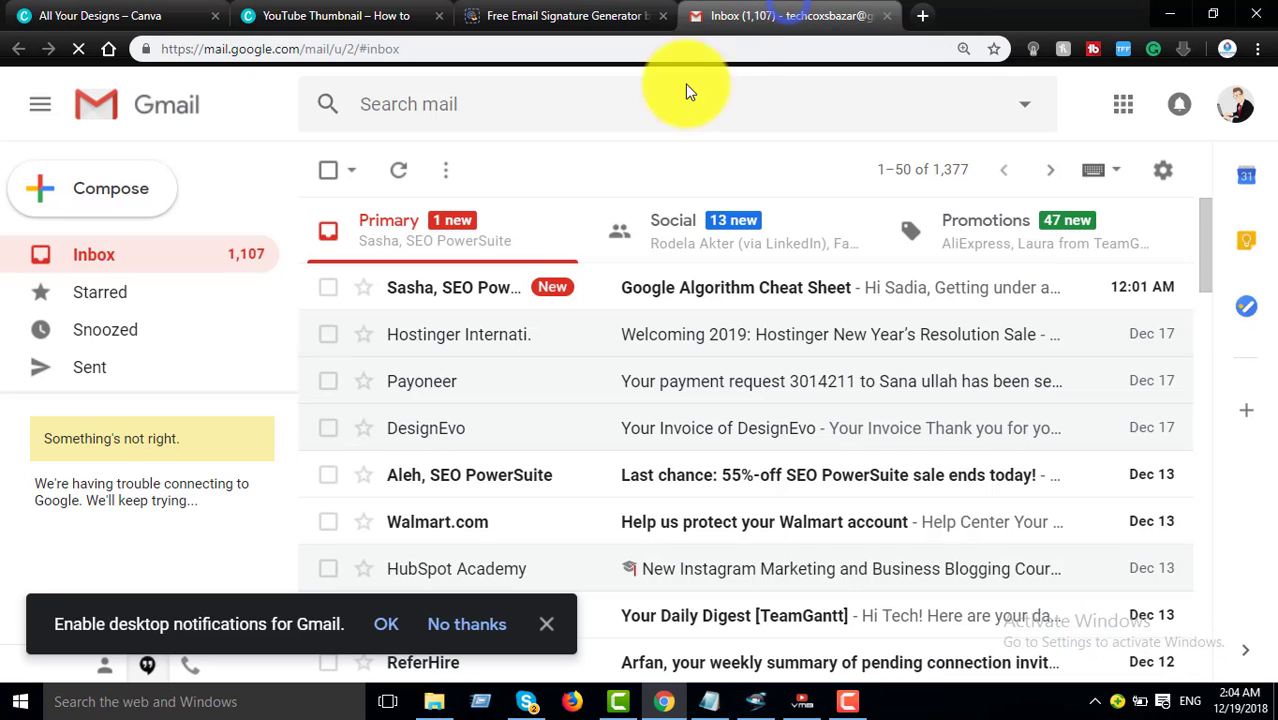
left_click(112, 194)
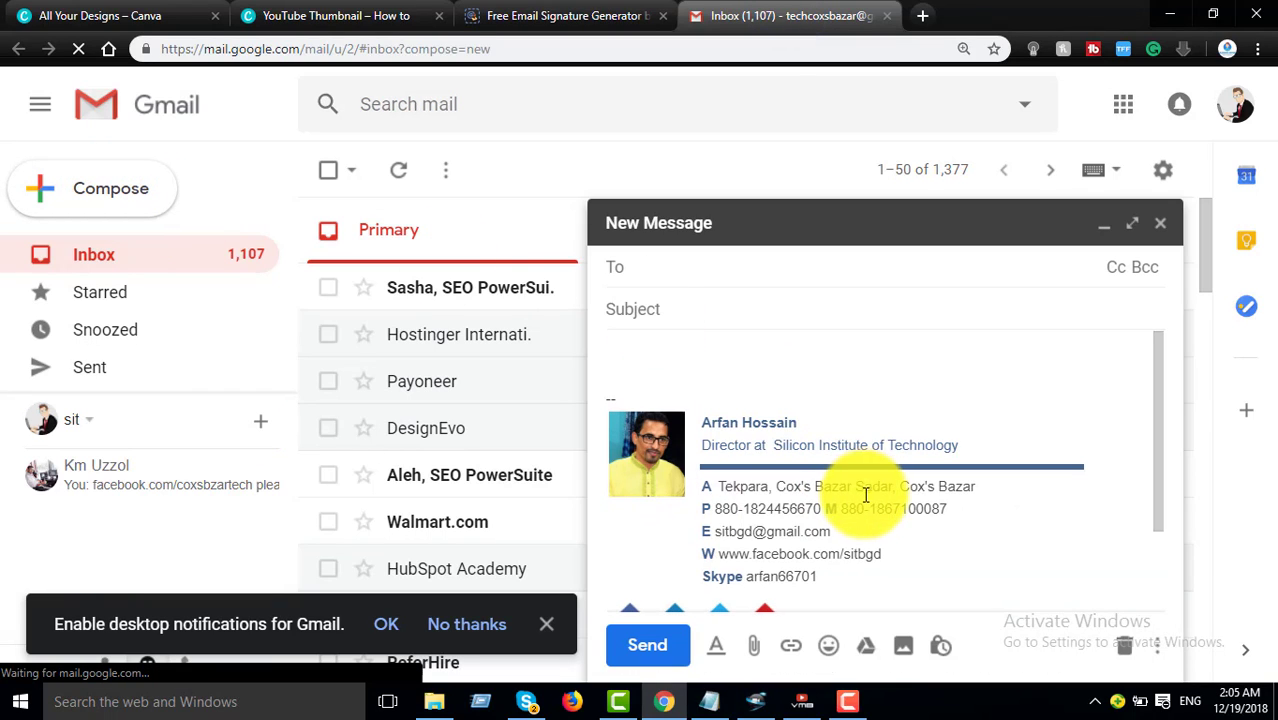
scroll(760, 480, "down", 2)
mouse_move(767, 717)
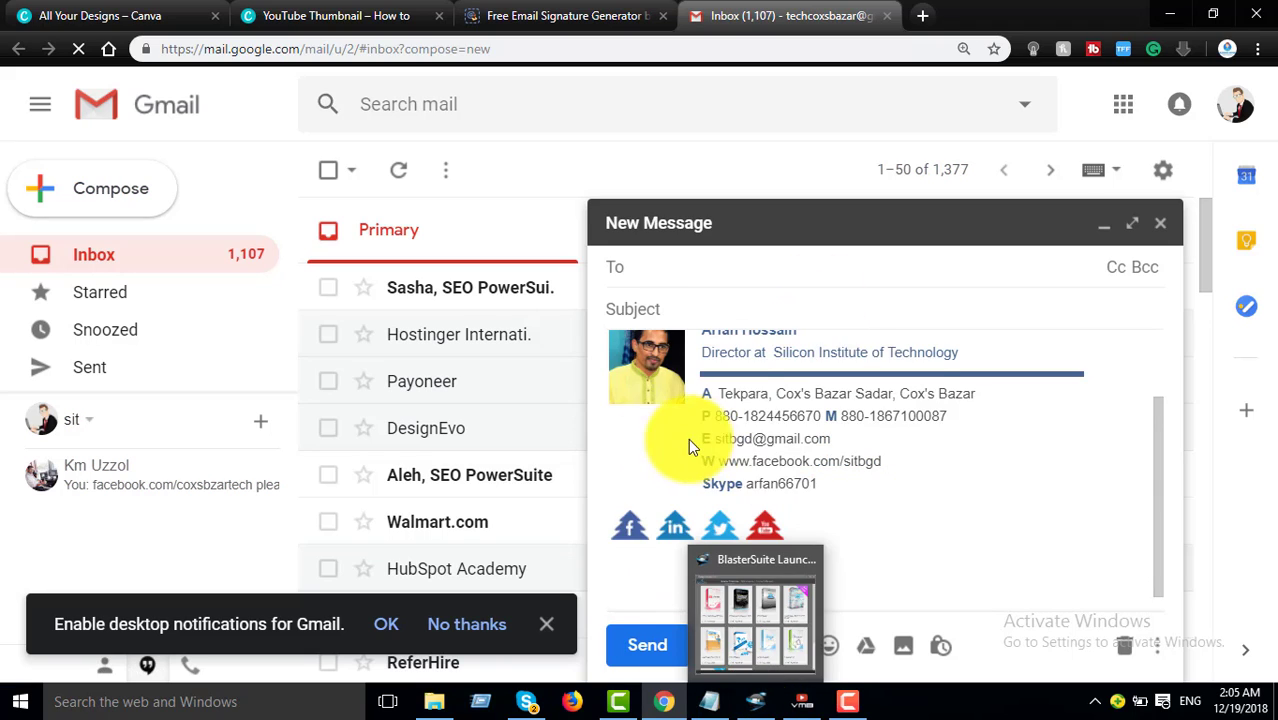
left_click(870, 470)
scroll(880, 470, "up", 2)
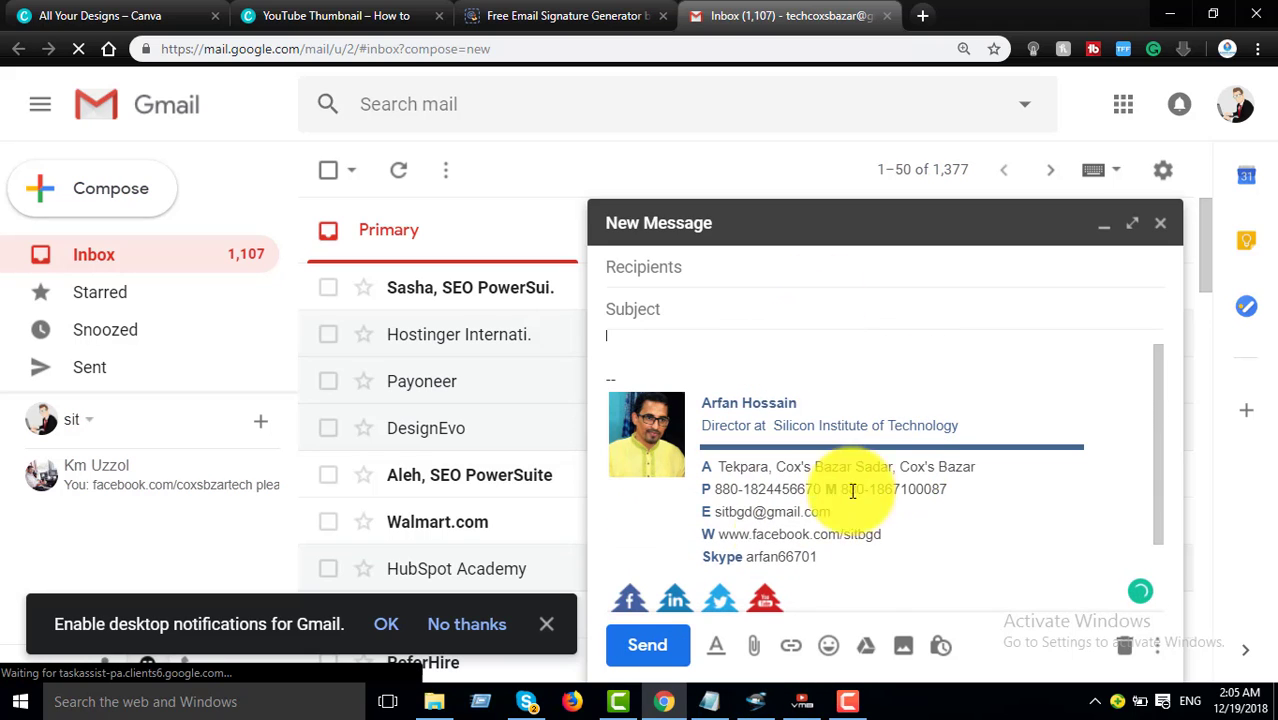
mouse_move(783, 708)
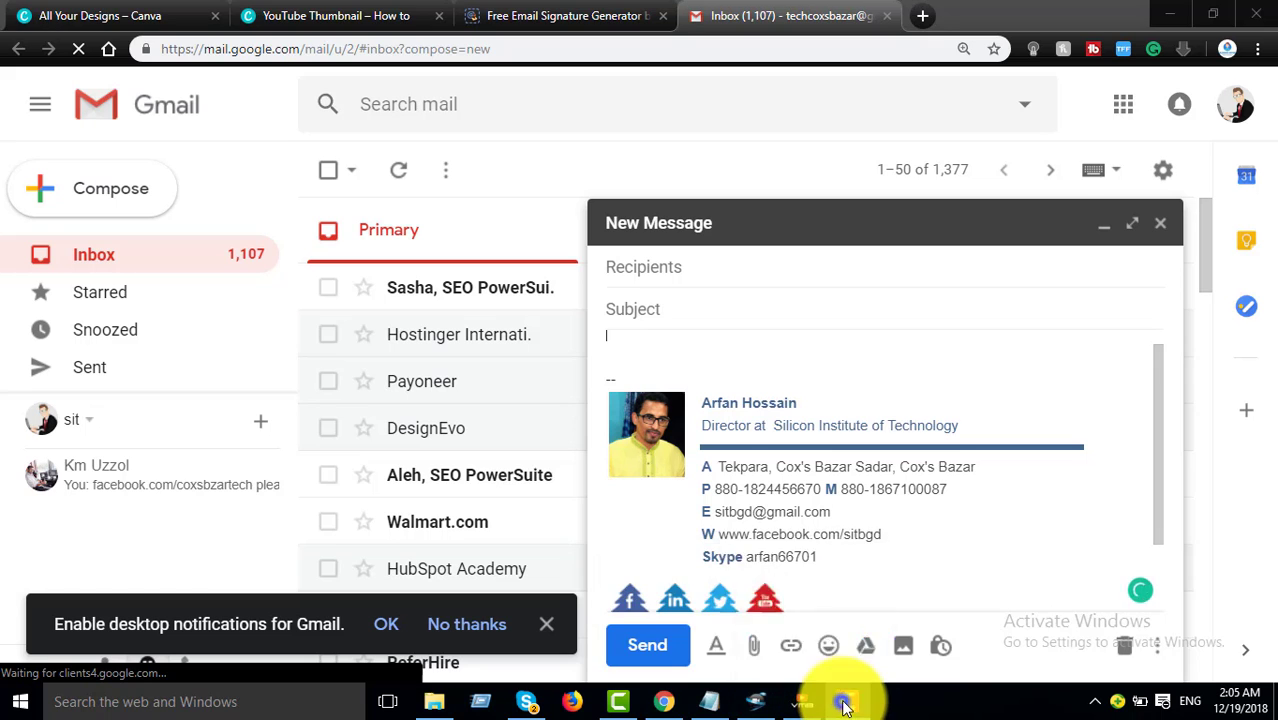
left_click(846, 703)
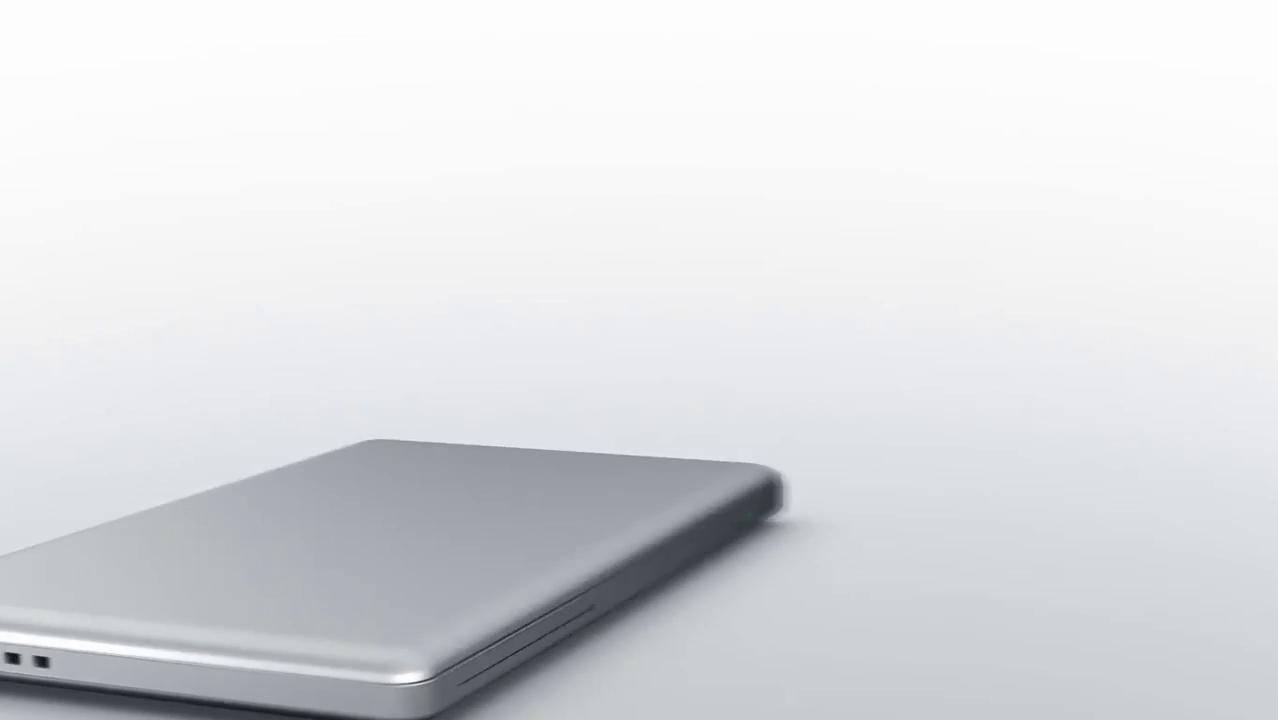